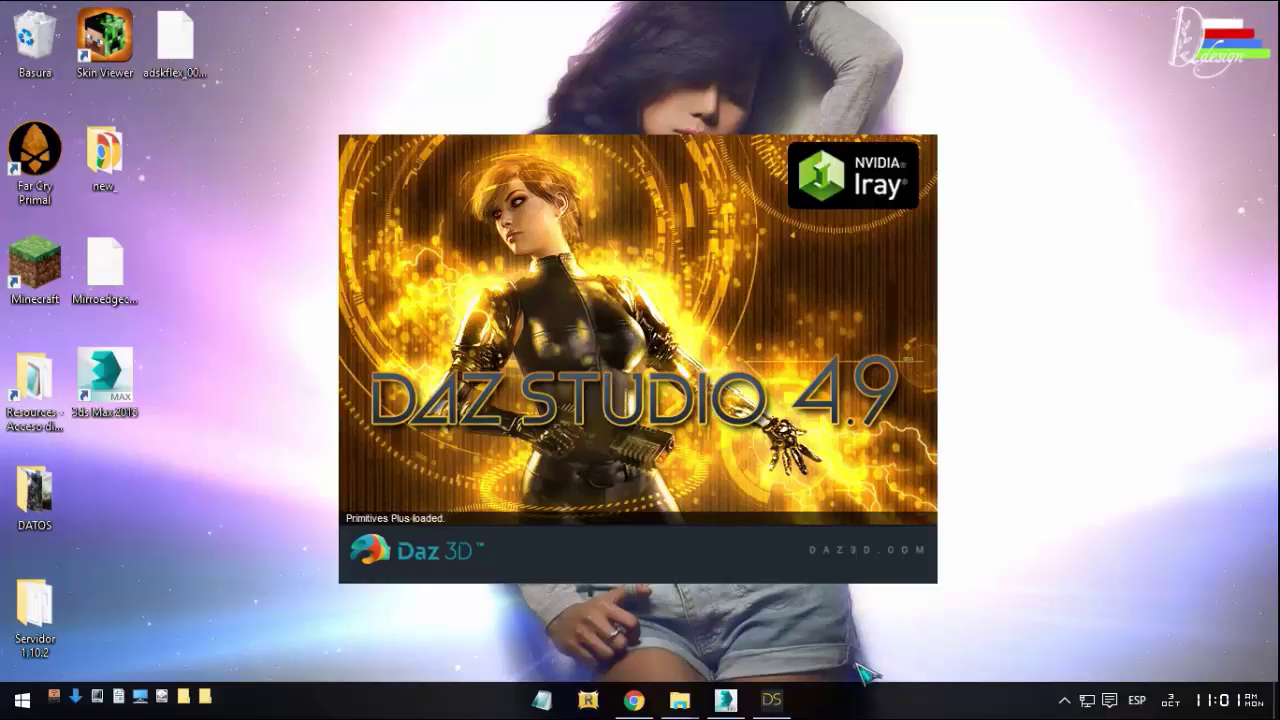
Restore down and minimize the full-screen 3ds Max 2015 window, revealing the desktop and Autodesk folder.
{"action": "left_click", "coordinate": [726, 700]}
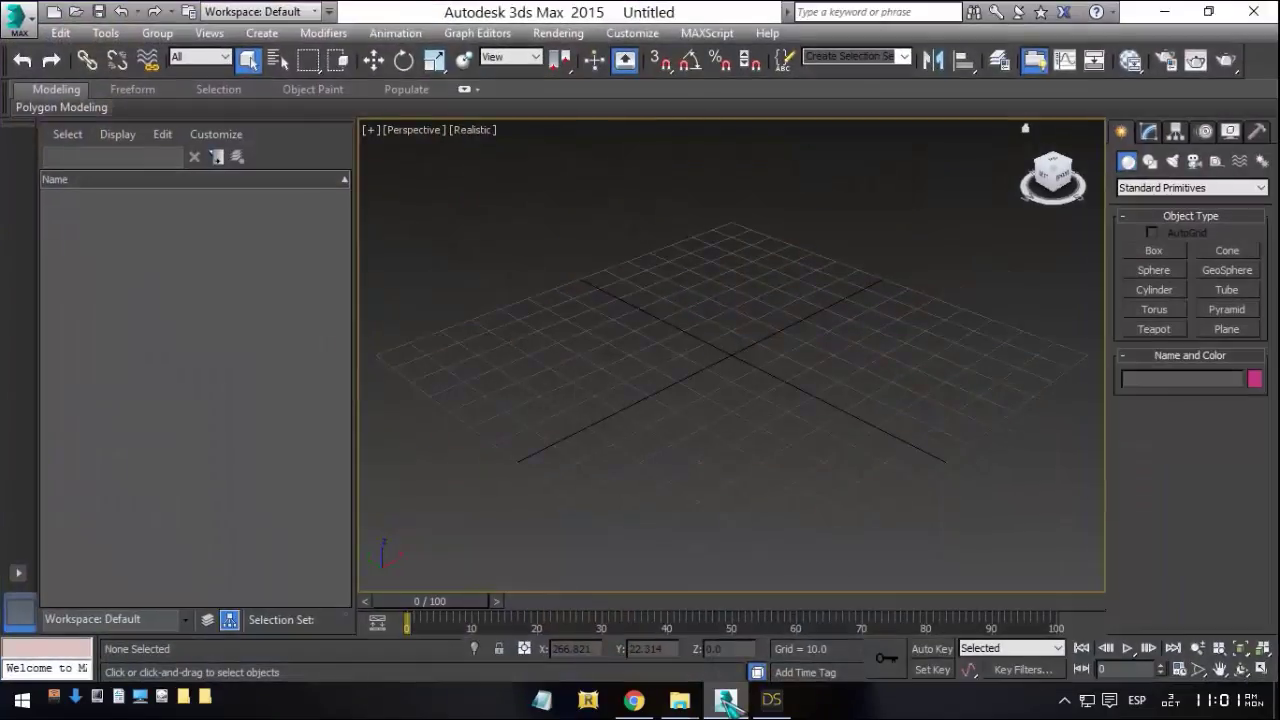
{"action": "left_click", "coordinate": [1208, 11]}
{"action": "mouse_move", "coordinate": [679, 700]}
{"action": "left_click", "coordinate": [705, 92]}
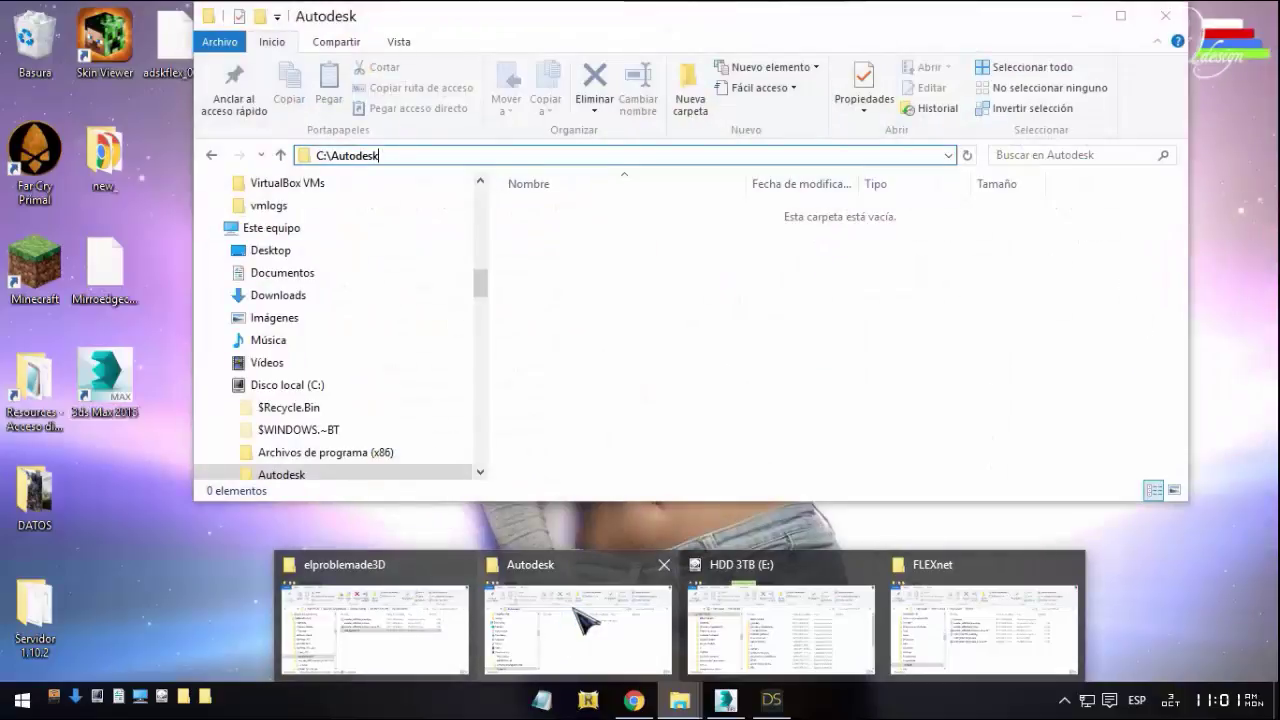
Close the empty Autodesk window, select the three adskflex files in elproblemade3D, then minimize it.
{"action": "left_click", "coordinate": [663, 564]}
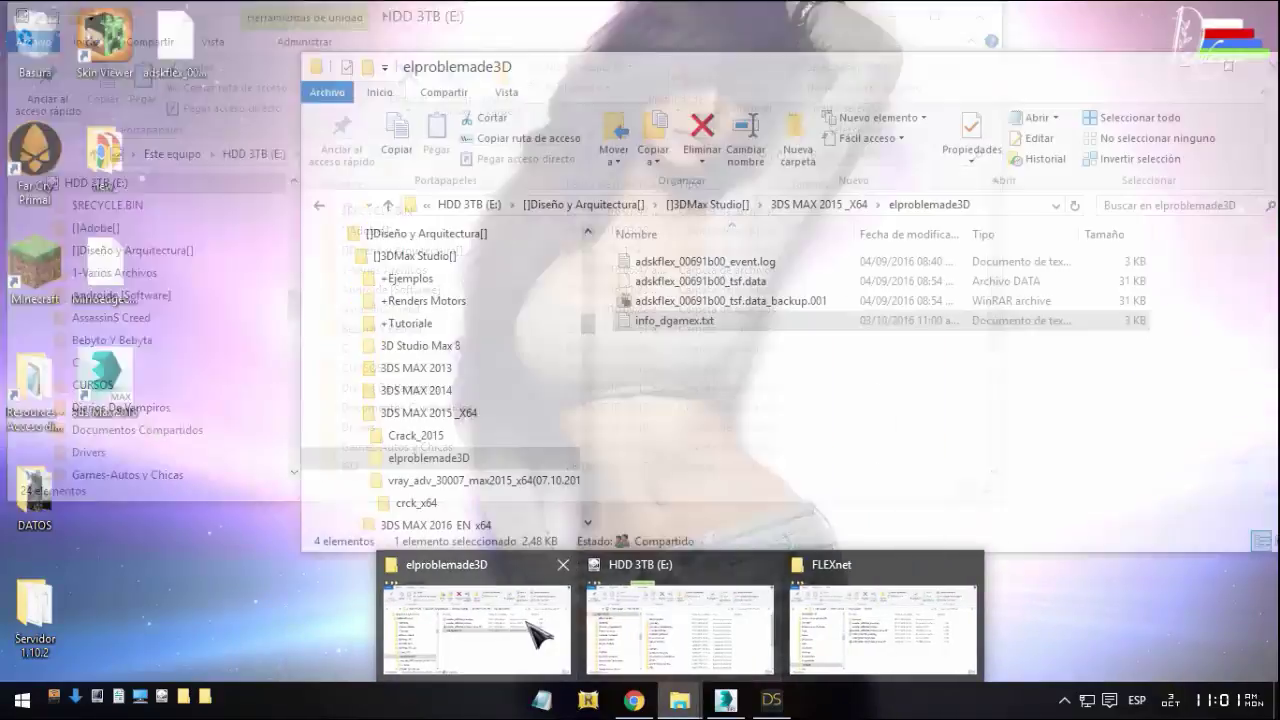
{"action": "left_click", "coordinate": [535, 635]}
{"action": "left_click", "coordinate": [675, 303]}
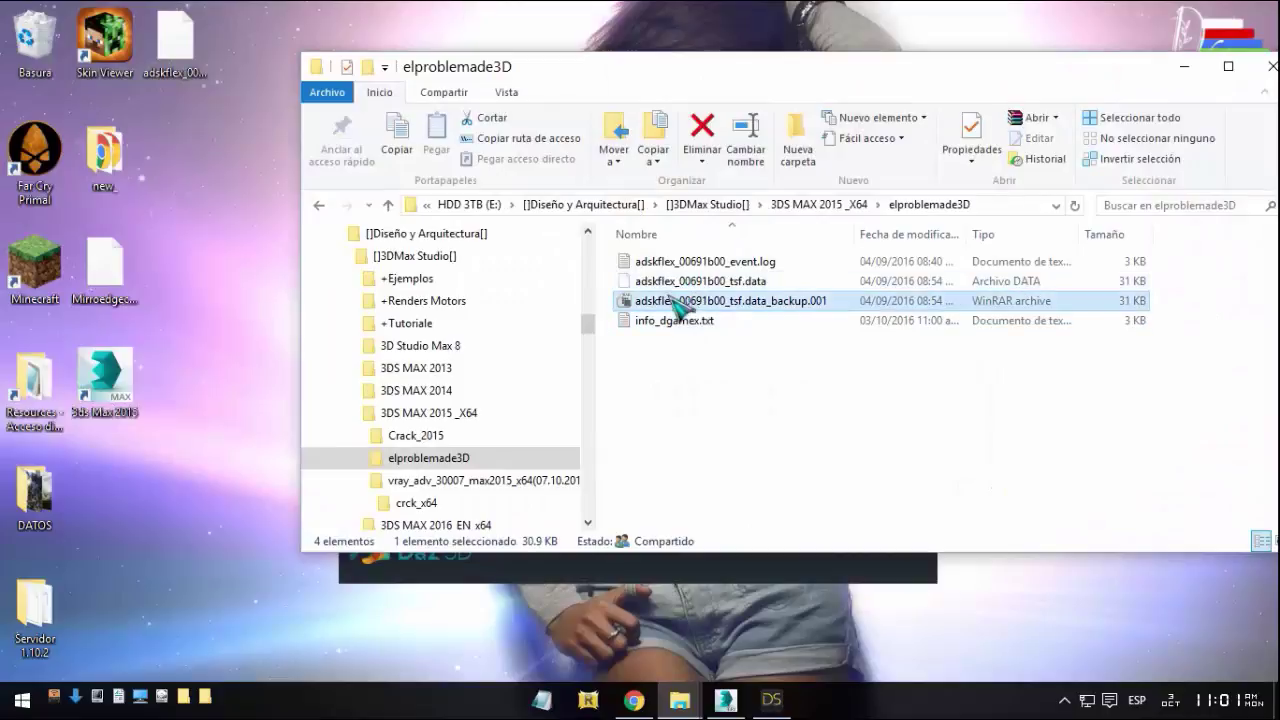
{"action": "left_click", "coordinate": [691, 262], "text": "shift"}
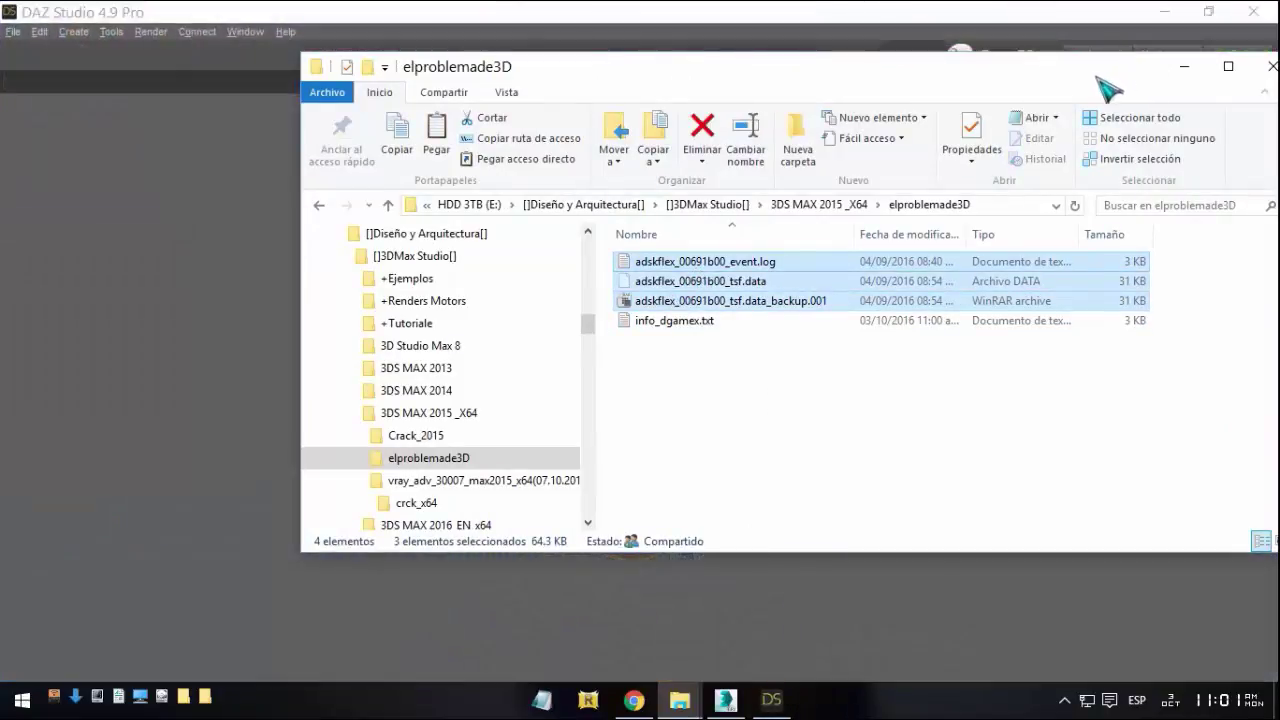
{"action": "left_click", "coordinate": [1184, 66]}
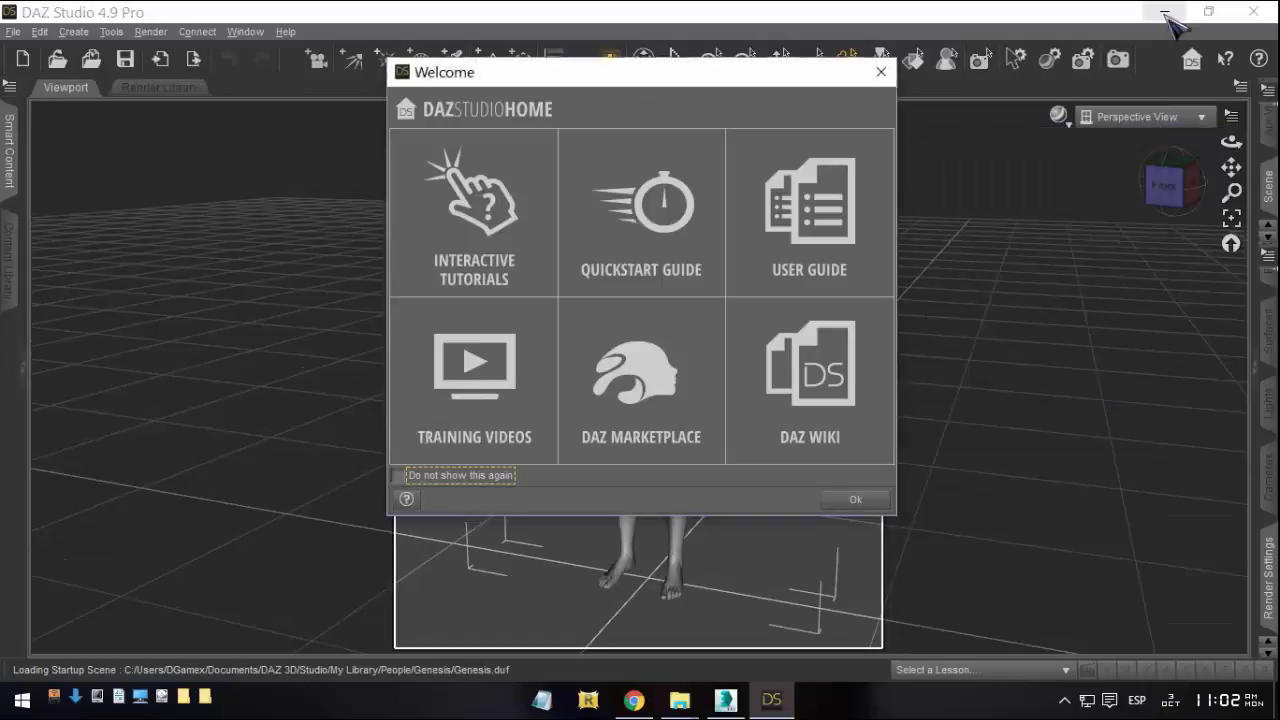
Close the DAZ Studio welcome screen and minimize DAZ Studio 4.9.
{"action": "left_click", "coordinate": [874, 64]}
{"action": "left_click", "coordinate": [1164, 12]}
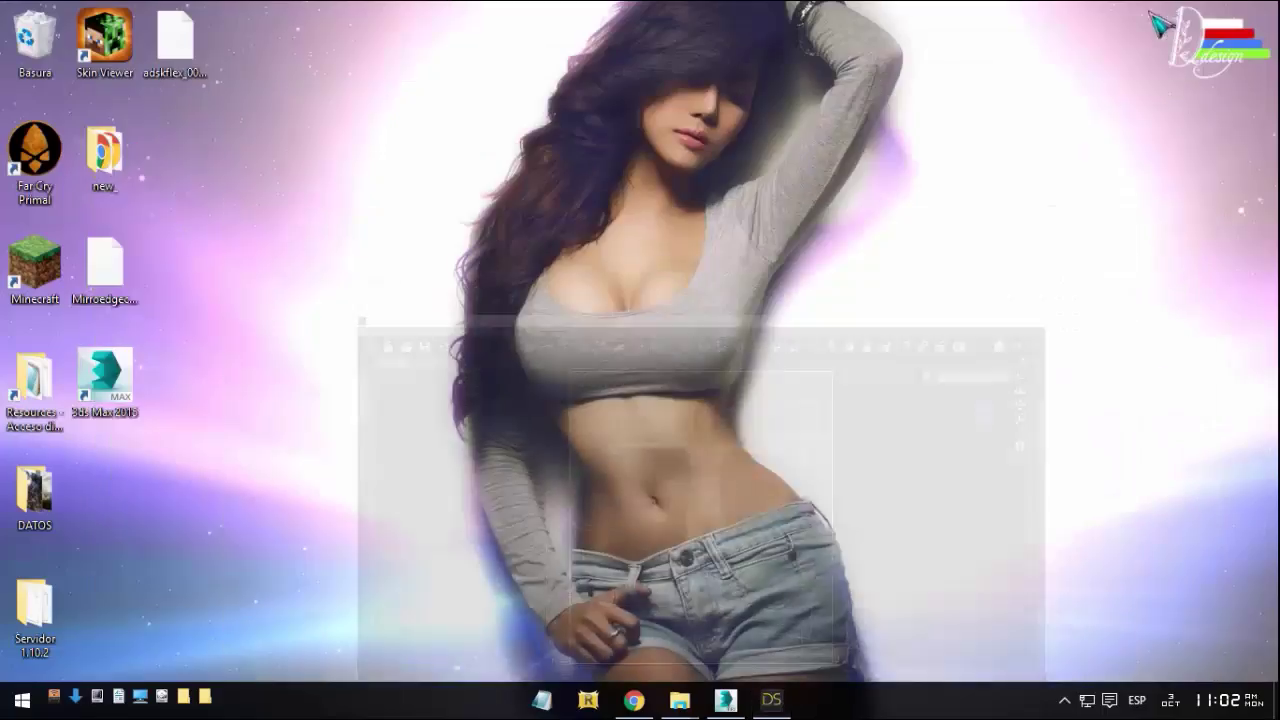
{"action": "left_click", "coordinate": [771, 700]}
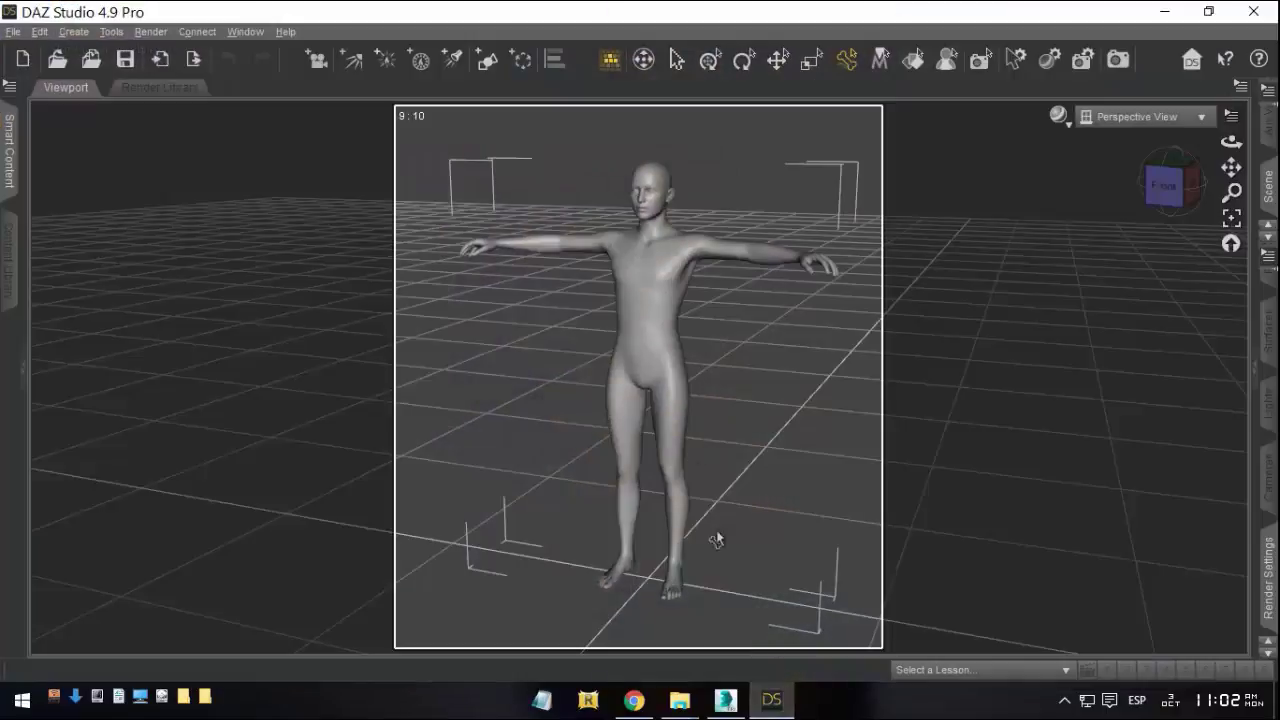
{"action": "left_click", "coordinate": [1152, 14]}
Restore the empty 3ds Max 2015 scene and maximize it to fill the screen.
{"action": "left_click", "coordinate": [728, 700]}
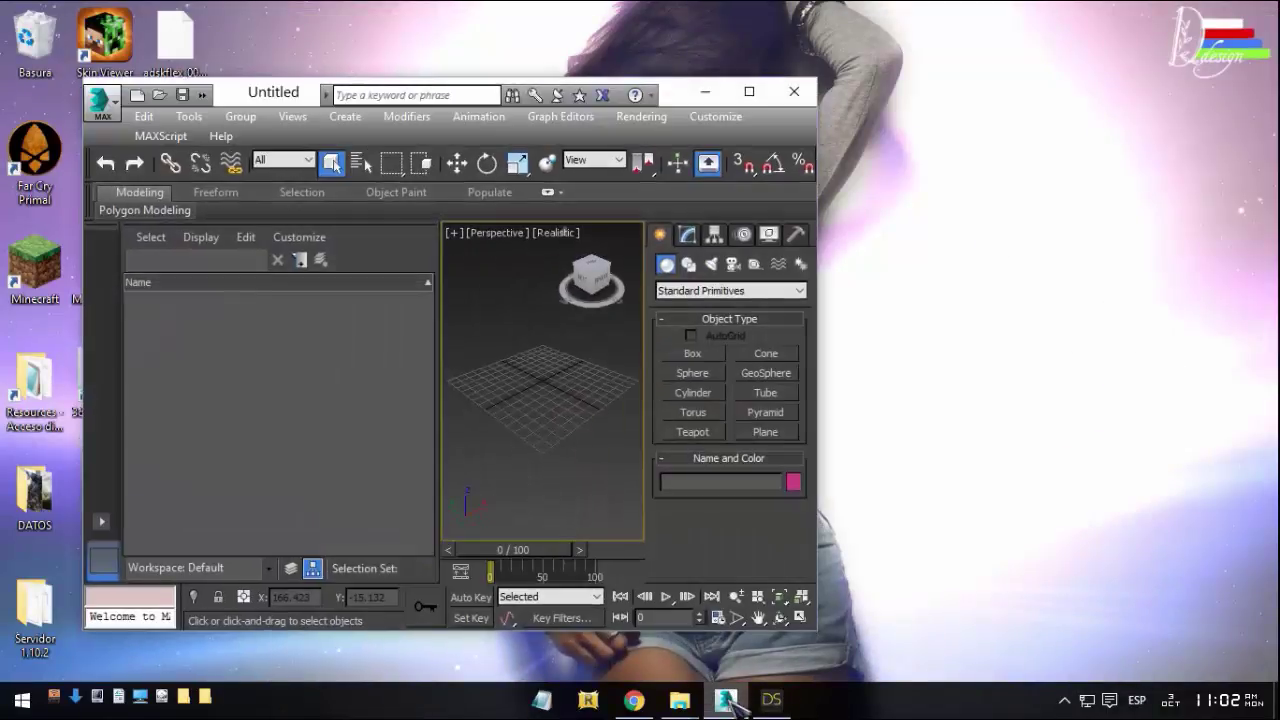
{"action": "left_click", "coordinate": [712, 92]}
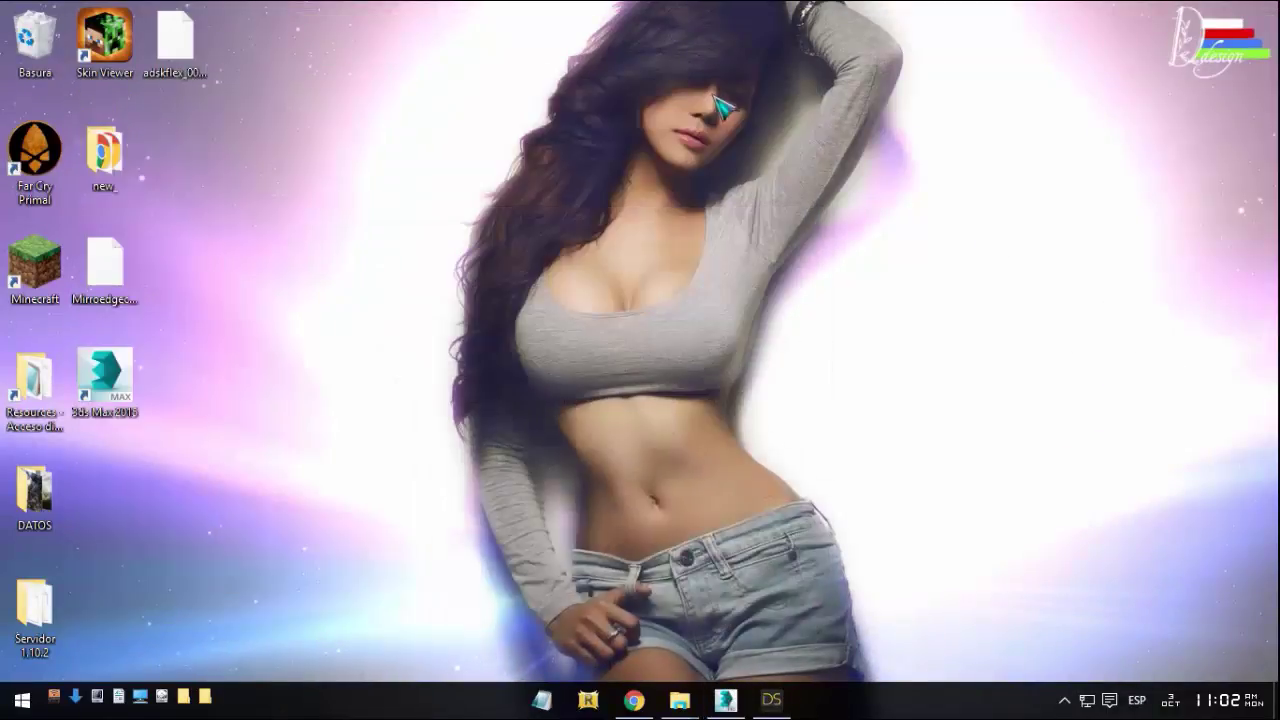
{"action": "left_click", "coordinate": [726, 700]}
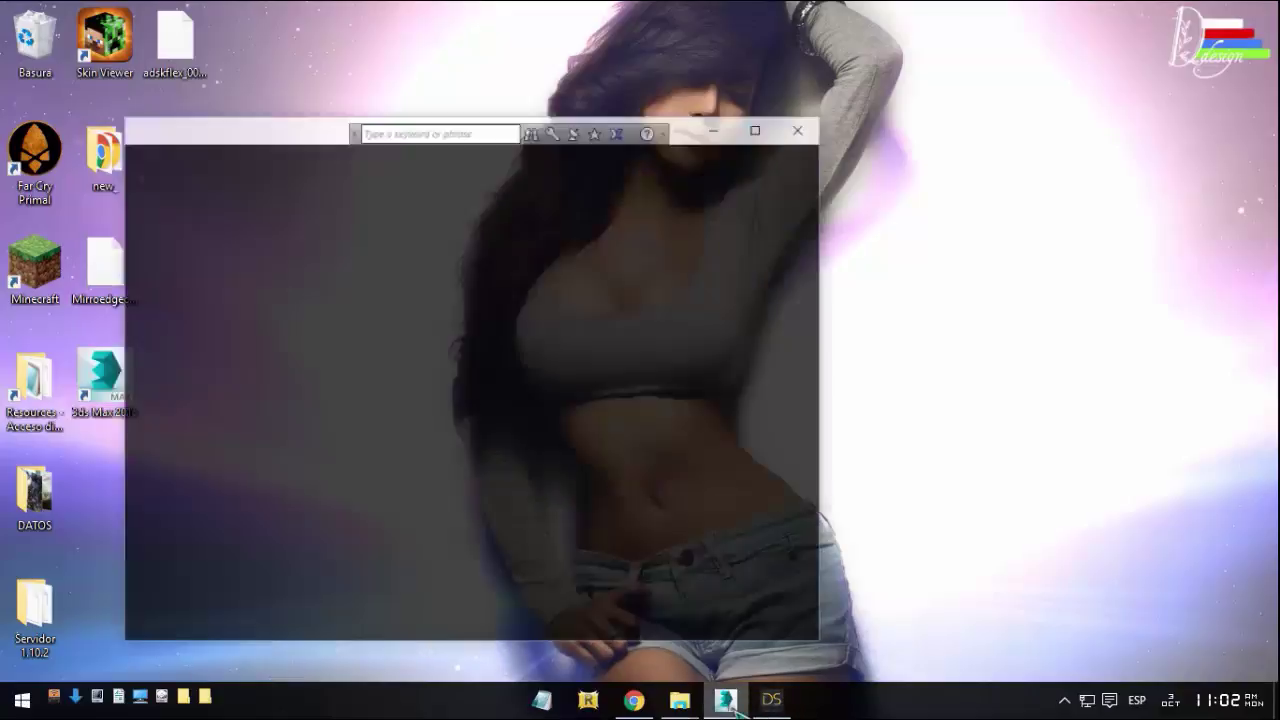
{"action": "left_click", "coordinate": [760, 96]}
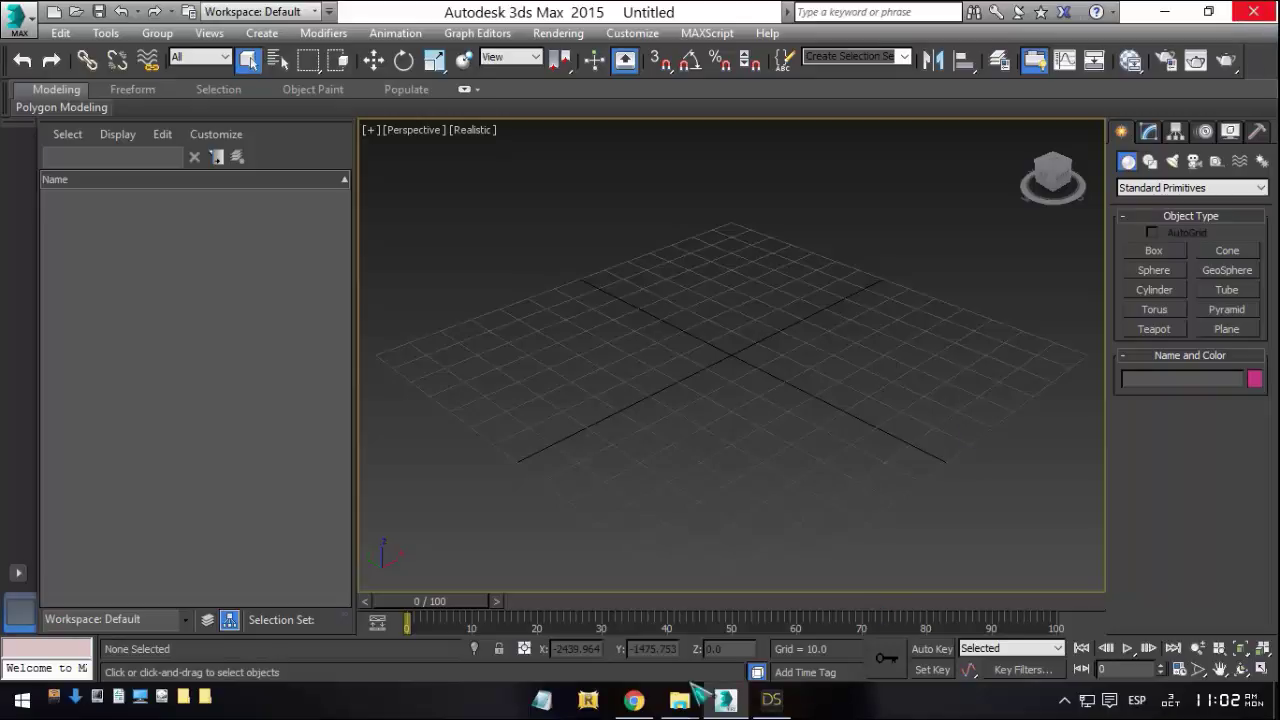
Copy the three adskflex backup files from elproblemade3D, then minimize that window.
{"action": "left_click", "coordinate": [726, 700]}
{"action": "mouse_move", "coordinate": [679, 700]}
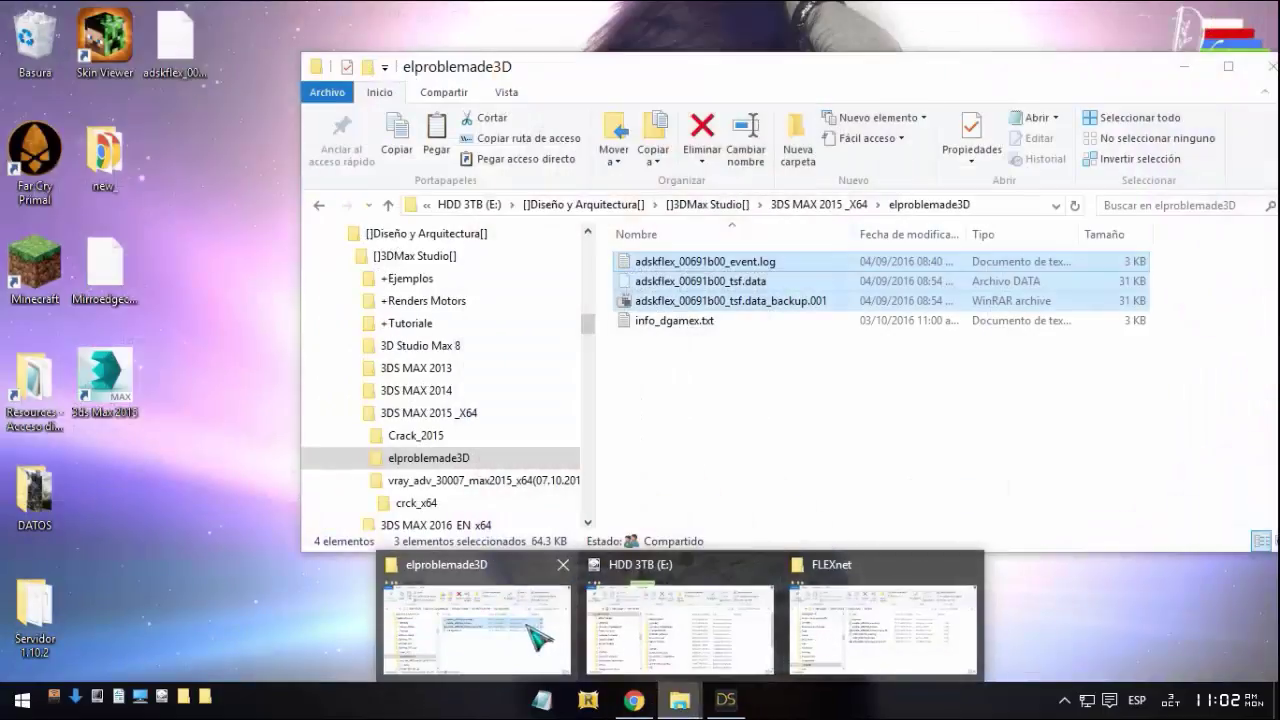
{"action": "right_click", "coordinate": [680, 262]}
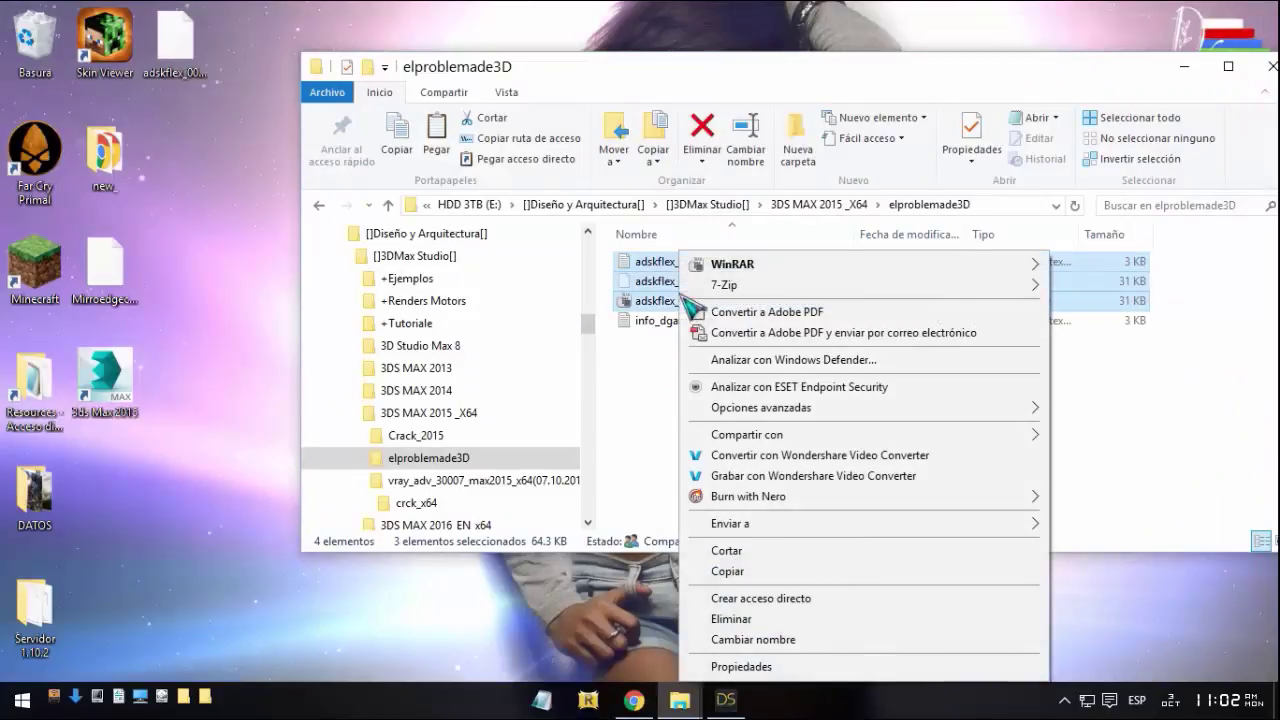
{"action": "left_click", "coordinate": [744, 572]}
{"action": "left_click", "coordinate": [1182, 66]}
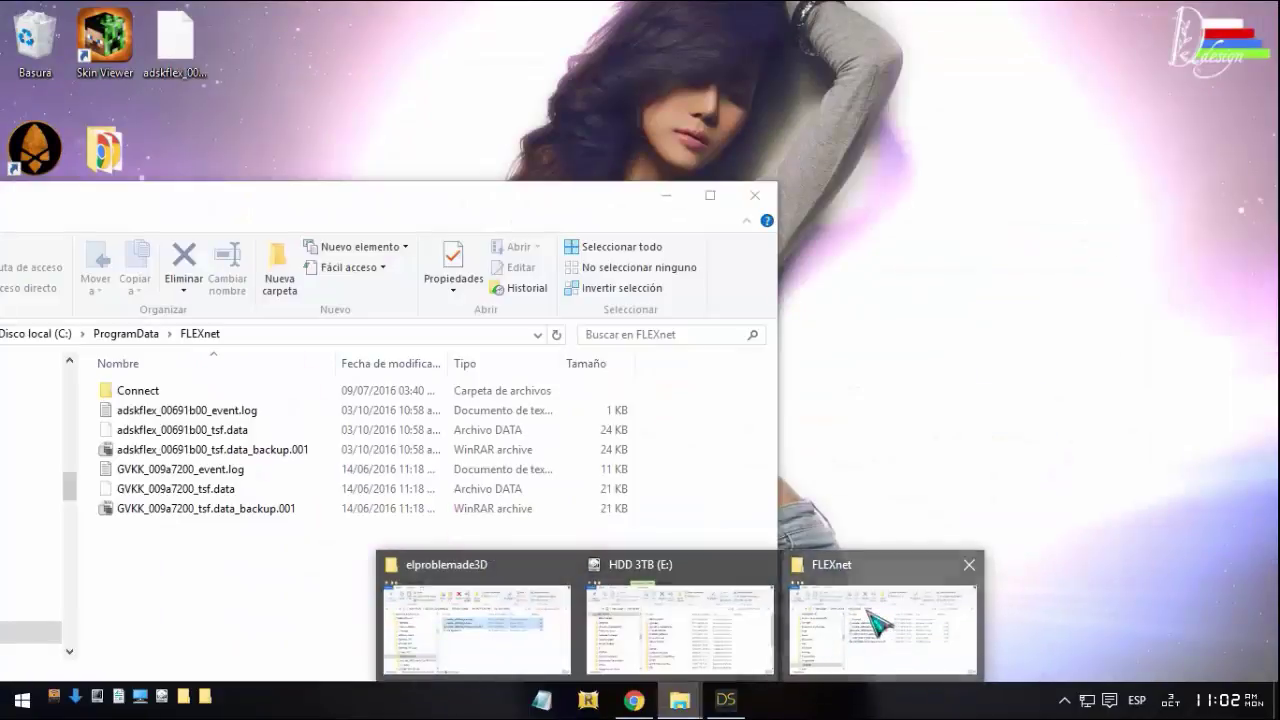
Bring up the FLEXnet folder and select its three original adskflex files.
{"action": "left_click", "coordinate": [860, 614]}
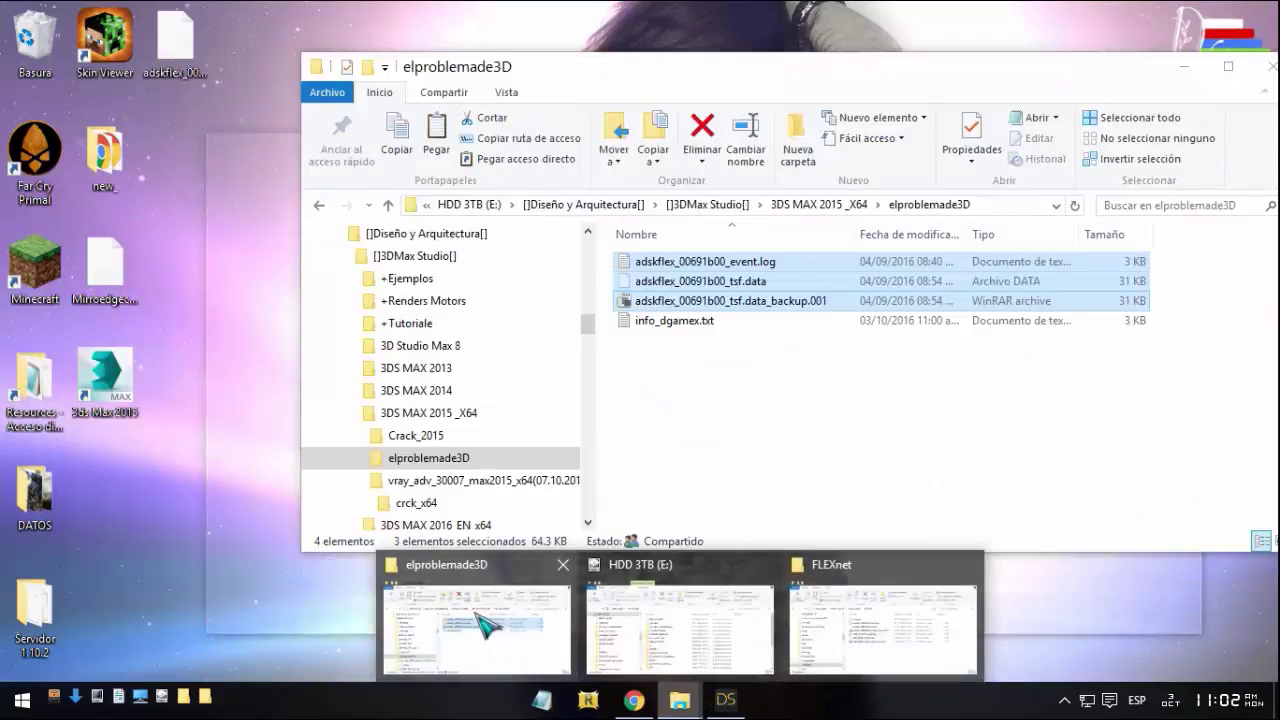
{"action": "left_click", "coordinate": [487, 625]}
{"action": "left_click", "coordinate": [1183, 66]}
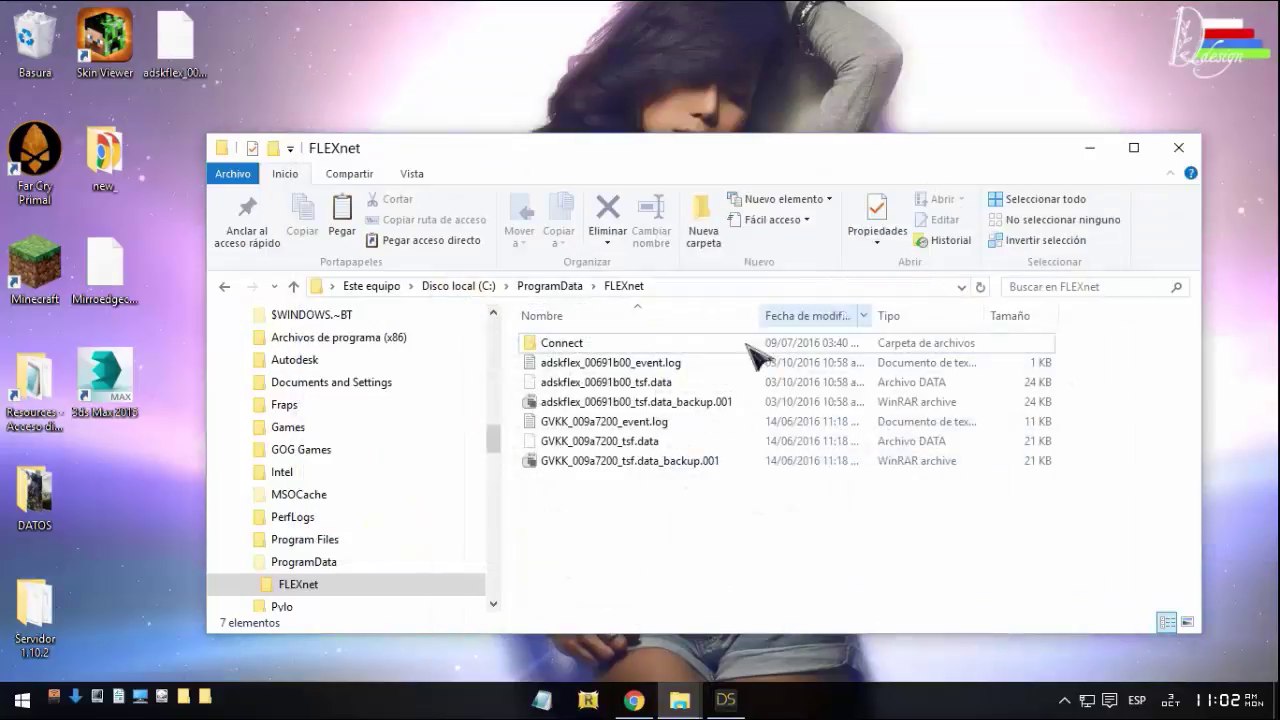
{"action": "left_click", "coordinate": [612, 410]}
{"action": "left_click", "coordinate": [585, 366], "text": "shift"}
Move the originals into a new desktop folder (Nueva carpeta) and paste the backups into FLEXnet.
{"action": "right_click", "coordinate": [298, 40]}
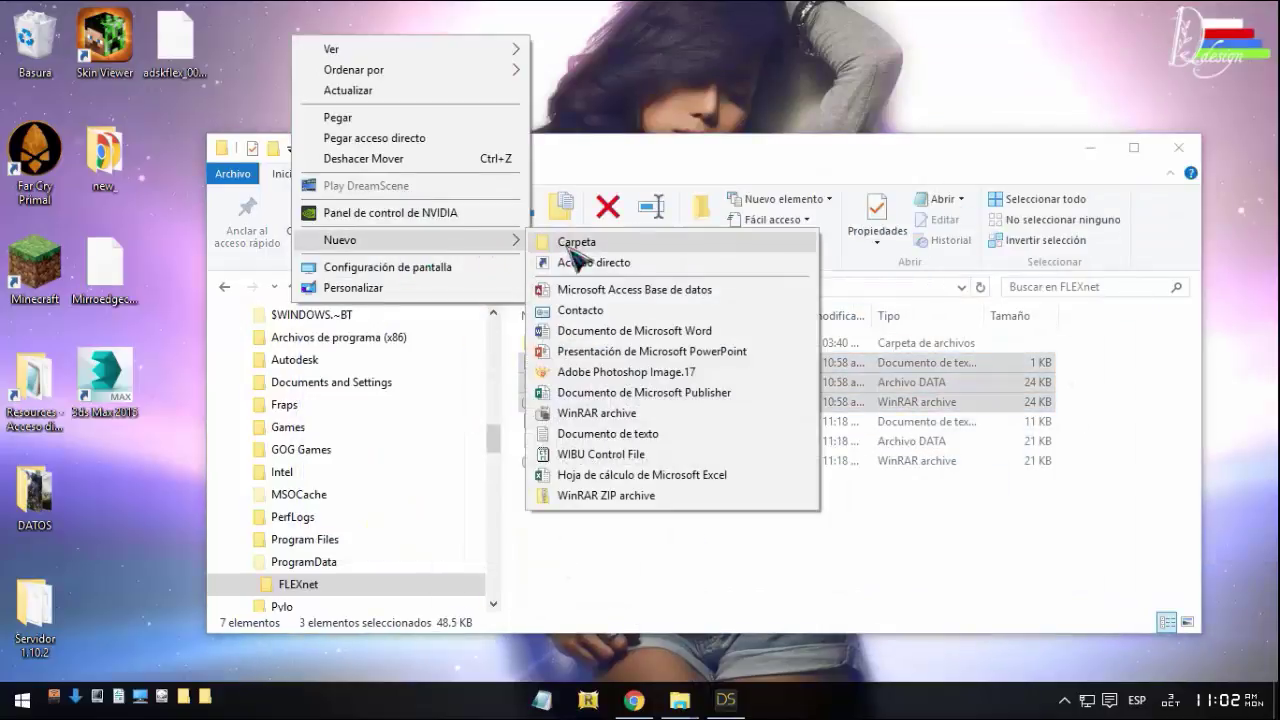
{"action": "left_click", "coordinate": [540, 245]}
{"action": "left_click_drag", "start_coordinate": [567, 355], "coordinate": [315, 40]}
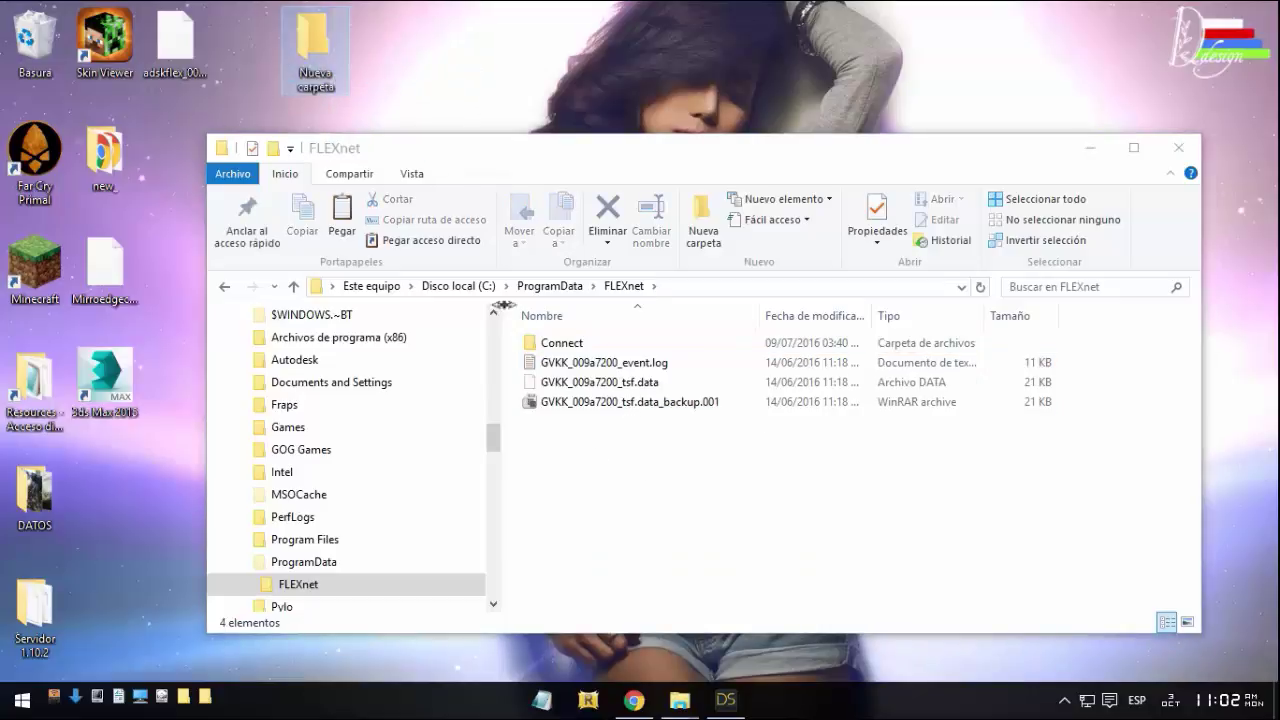
{"action": "key", "text": "ctrl+z"}
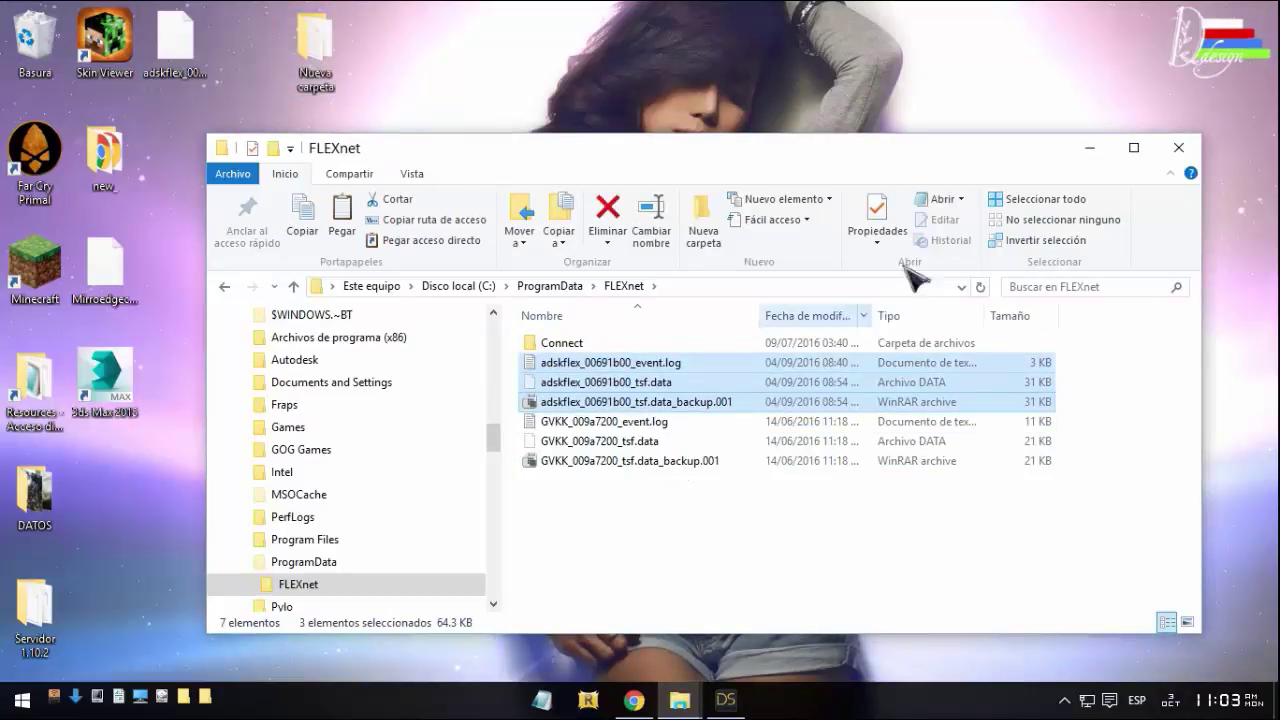
{"action": "left_click", "coordinate": [1089, 147]}
Relaunch 3ds Max 2015 from the desktop shortcut, hitting Error 20, then open Local Disk (C:).
{"action": "double_click", "coordinate": [138, 400]}
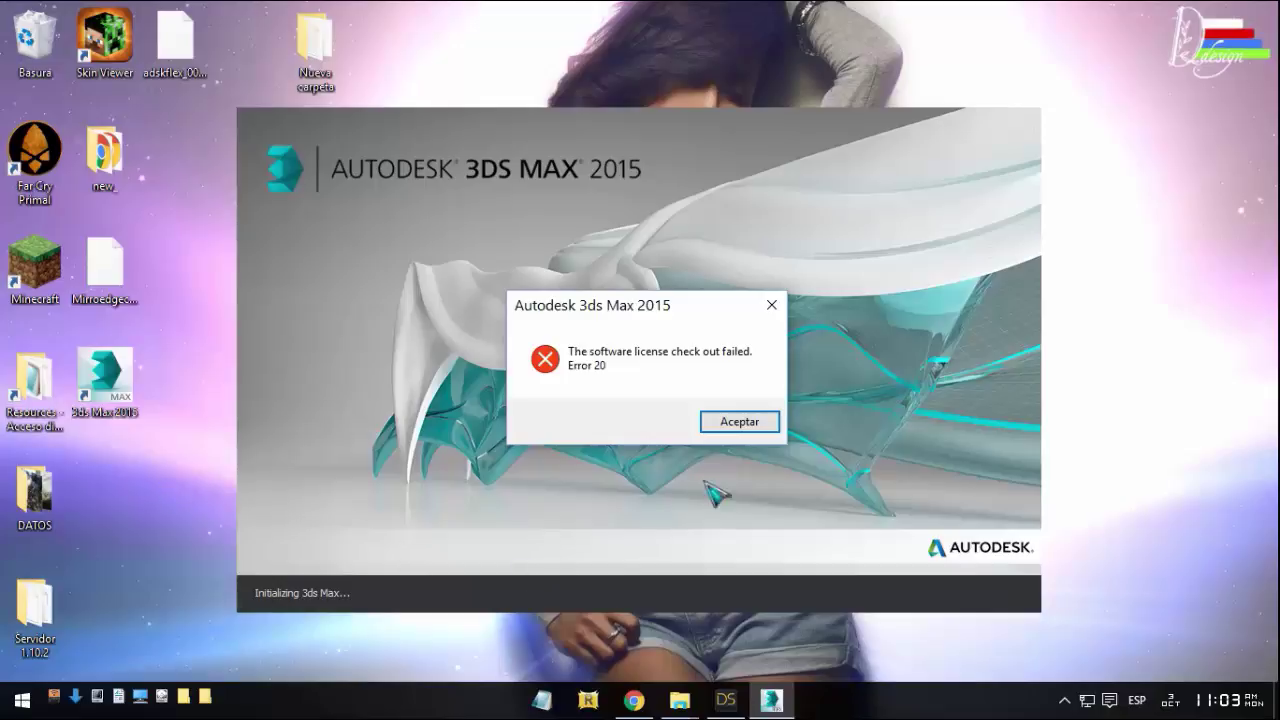
{"action": "left_click", "coordinate": [681, 702]}
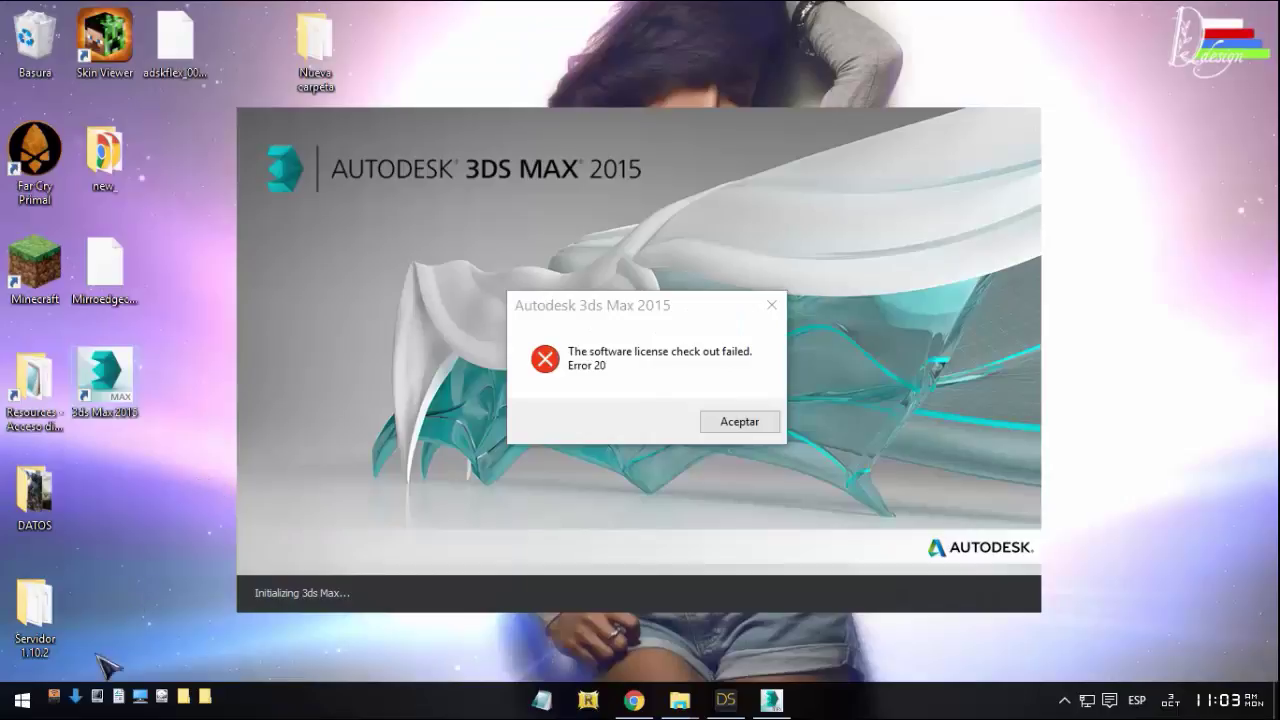
{"action": "left_click", "coordinate": [97, 696]}
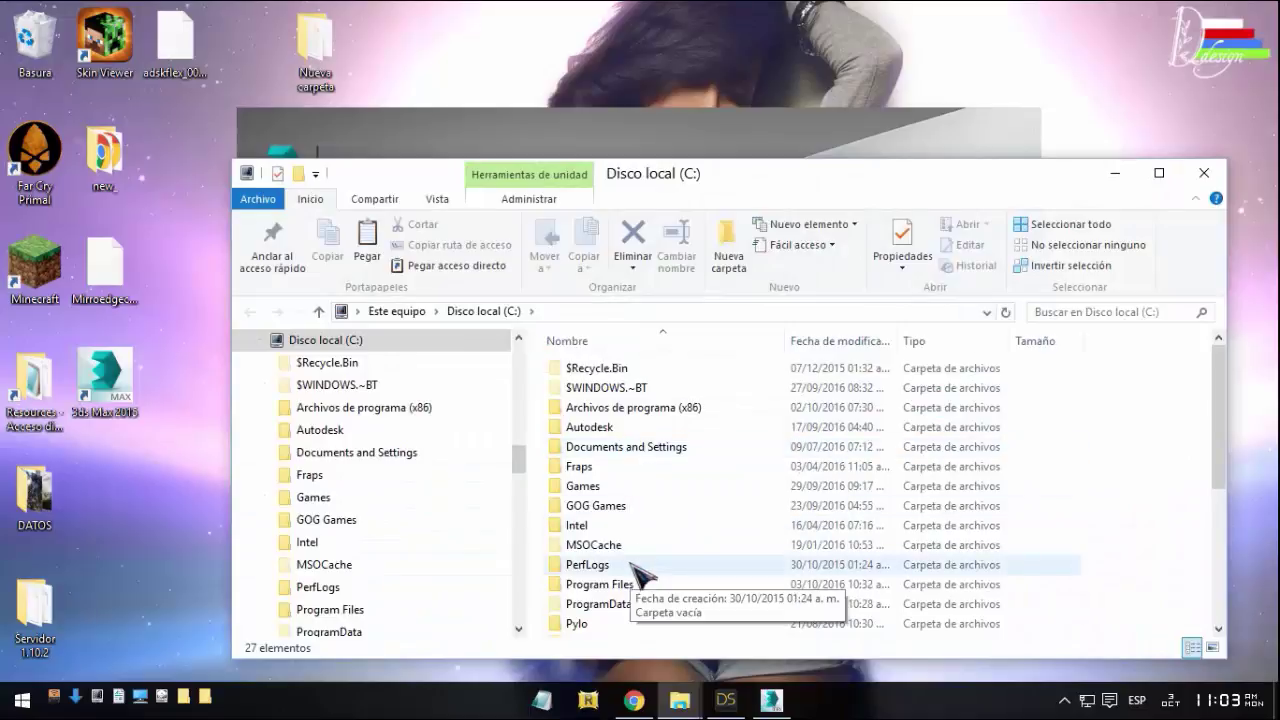
Select ProgramData and apply the hide-hidden-items option in Folder Options' View settings.
{"action": "scroll", "coordinate": [638, 585], "scroll_direction": "down", "scroll_amount": 2}
{"action": "left_click", "coordinate": [628, 490]}
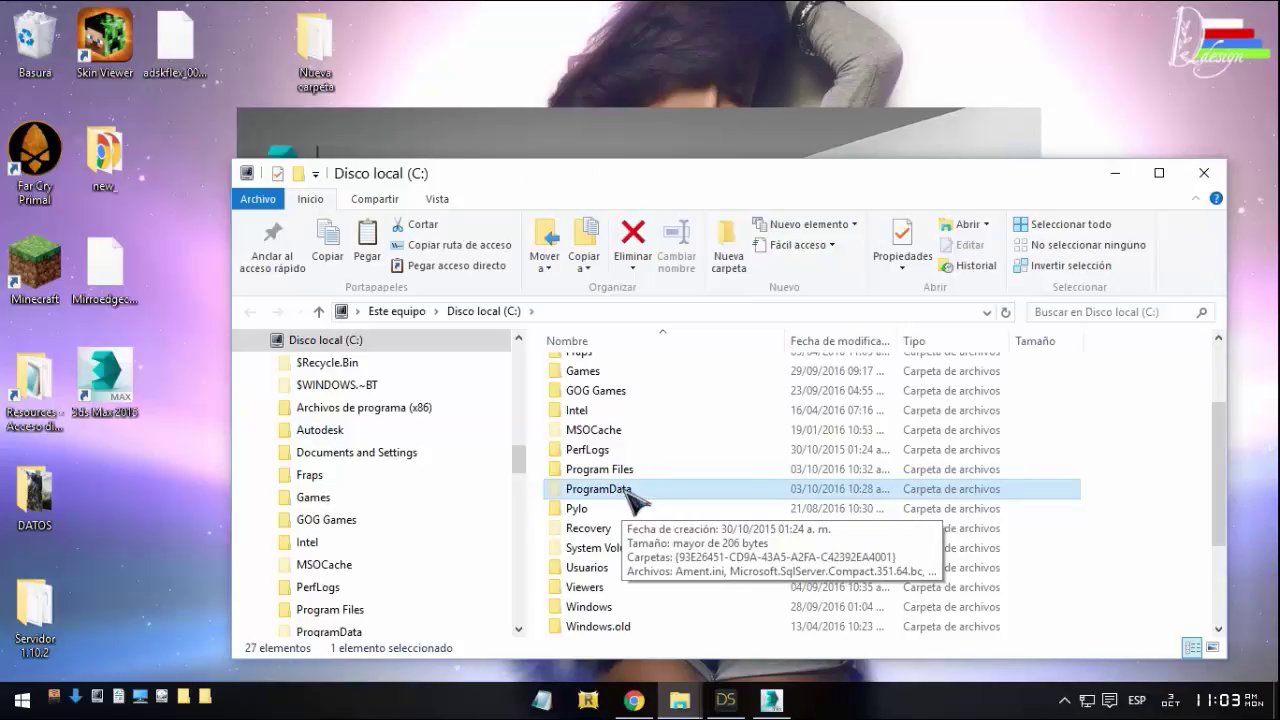
{"action": "left_click", "coordinate": [440, 200]}
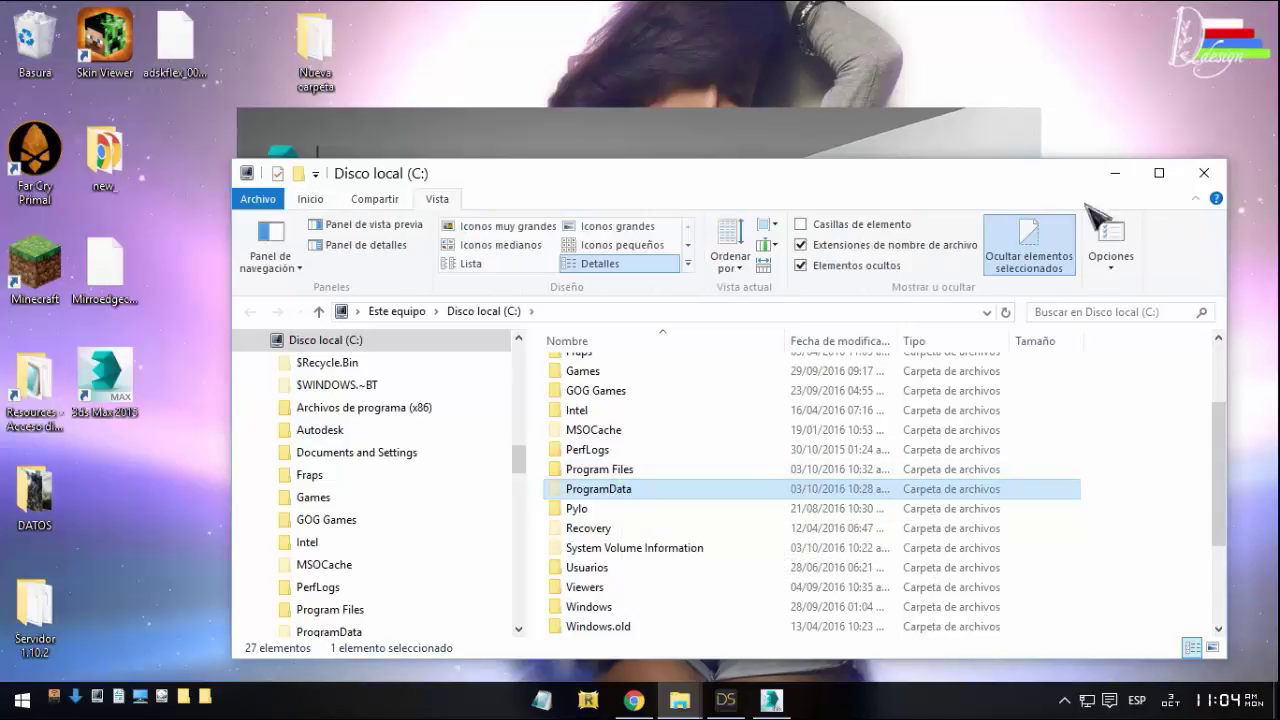
{"action": "left_click", "coordinate": [1110, 238]}
{"action": "left_click", "coordinate": [320, 273]}
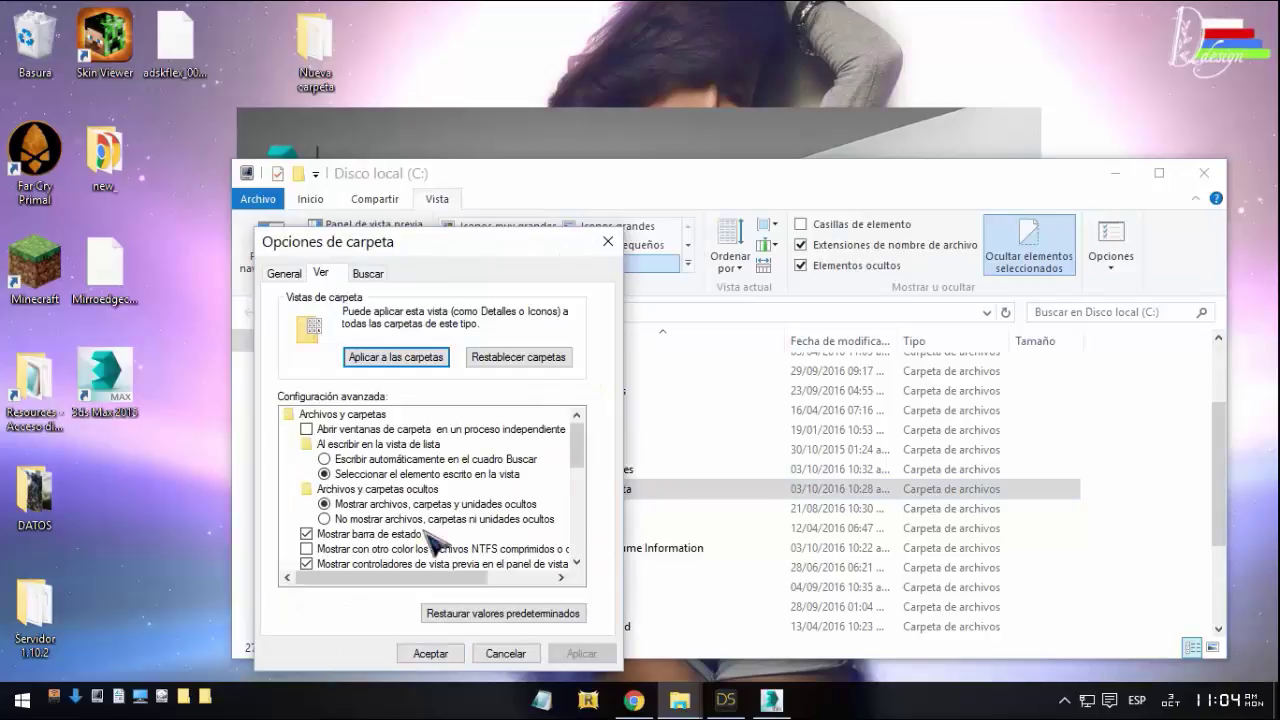
{"action": "left_click", "coordinate": [340, 519]}
{"action": "left_click", "coordinate": [430, 653]}
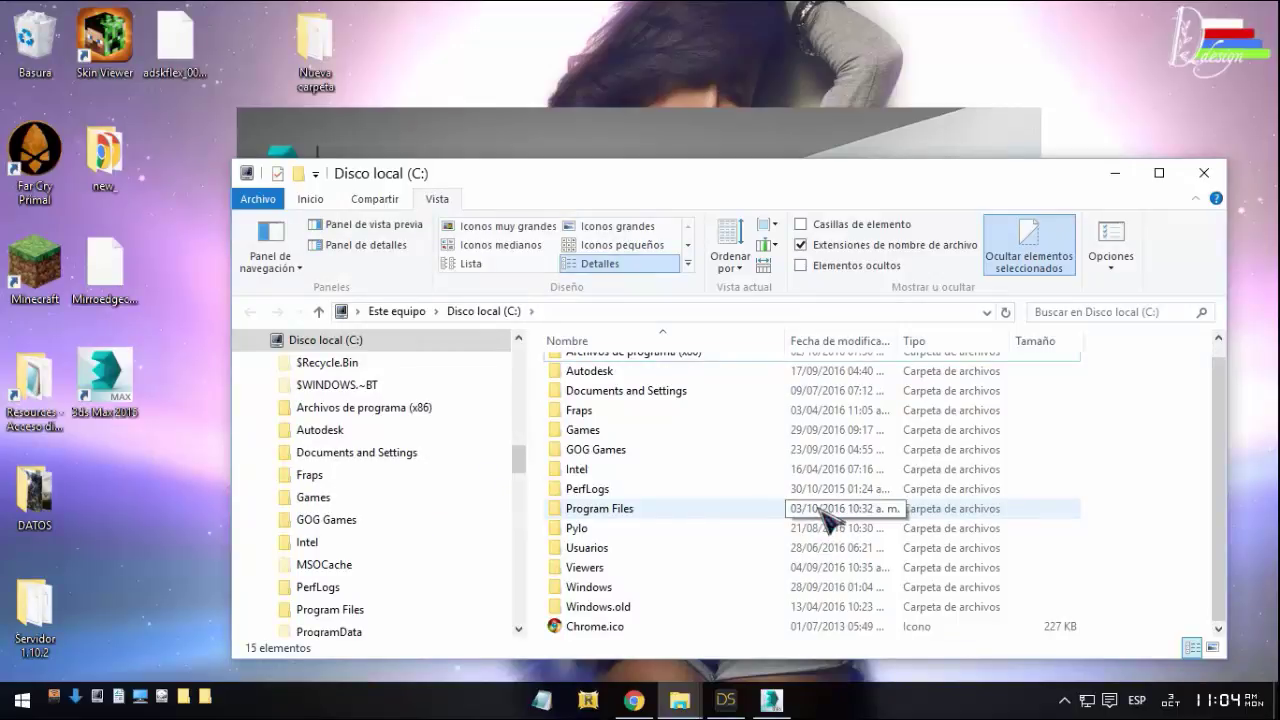
Reopen Folder Options and choose 'Mostrar archivos, carpetas y unidades ocultos' in Advanced settings.
{"action": "left_click", "coordinate": [1110, 246]}
{"action": "left_click", "coordinate": [320, 273]}
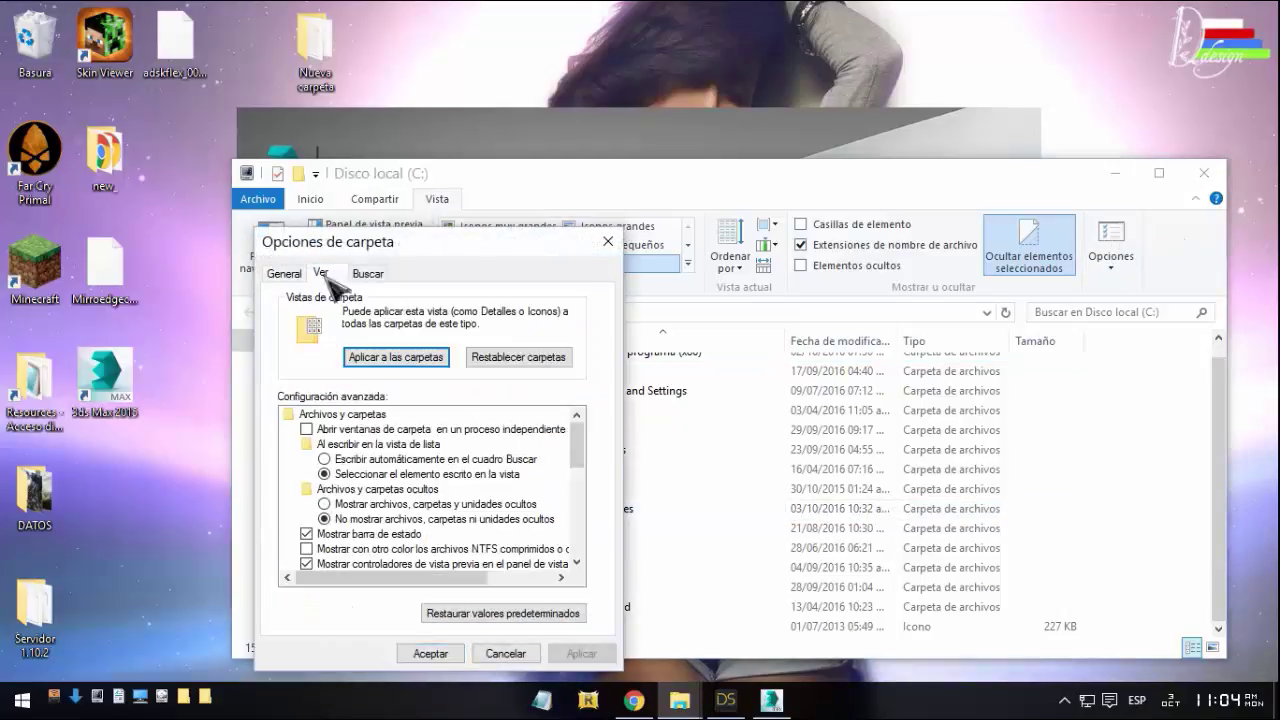
{"action": "left_click", "coordinate": [372, 505]}
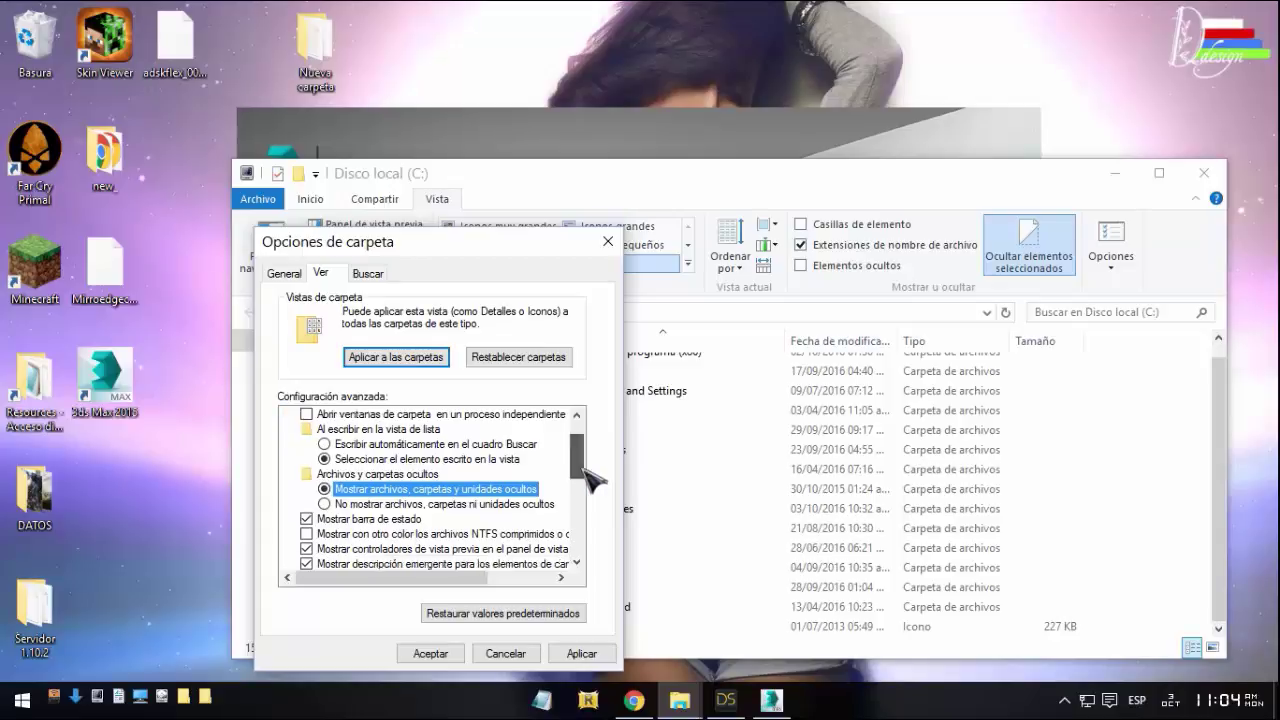
{"action": "left_click_drag", "start_coordinate": [583, 450], "coordinate": [582, 556]}
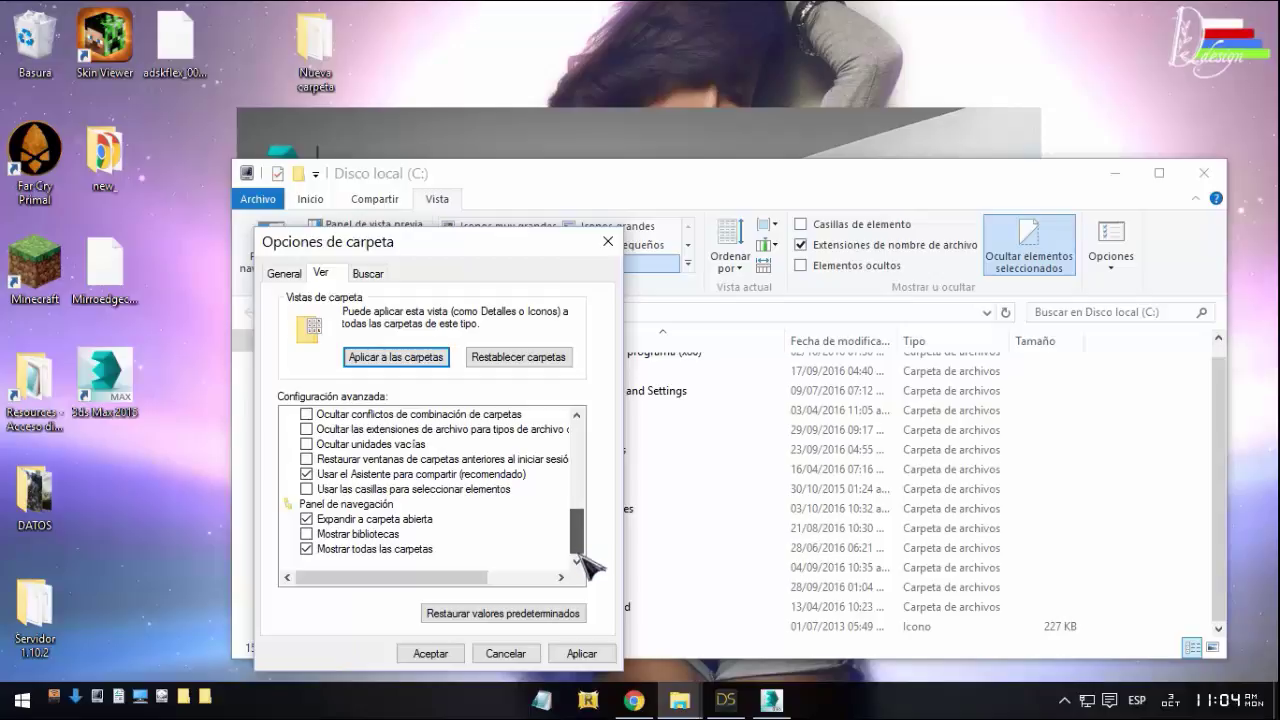
{"action": "scroll", "coordinate": [375, 525], "scroll_direction": "up", "scroll_amount": 1}
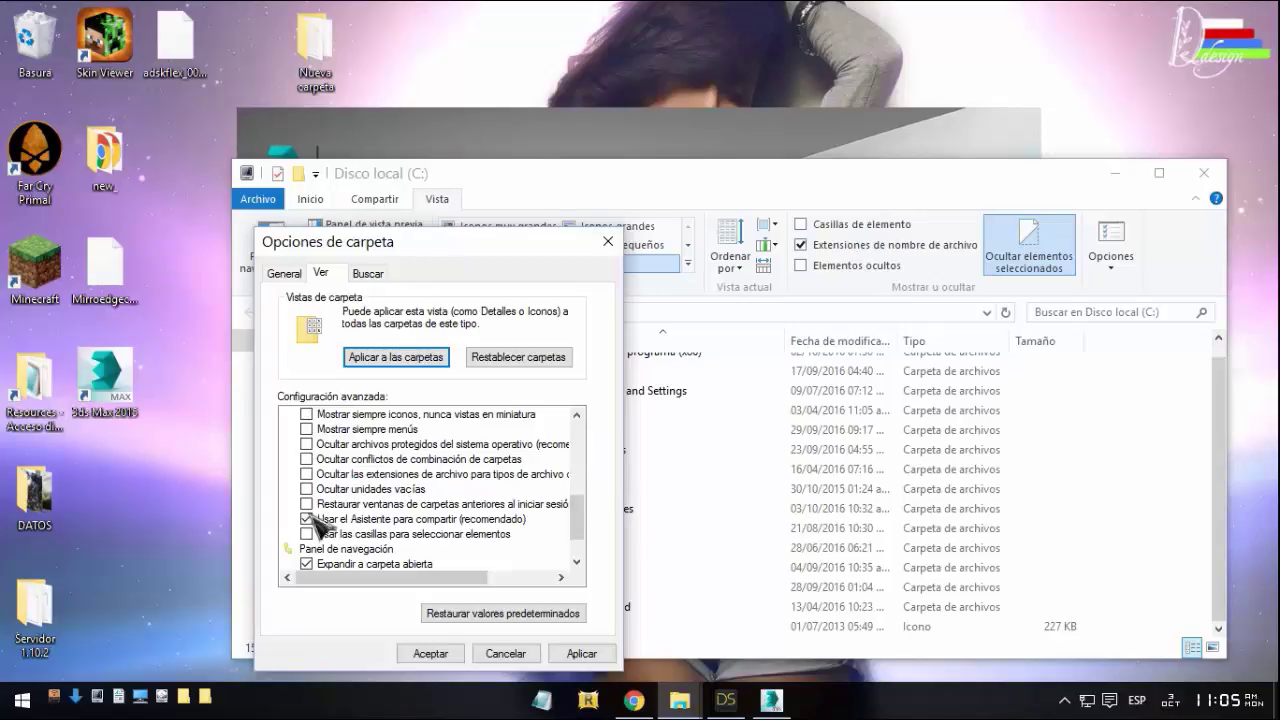
Apply the setting, open C:\ProgramData\FLEXnet, and select the three adskflex_00691b00 files.
{"action": "left_click", "coordinate": [415, 652]}
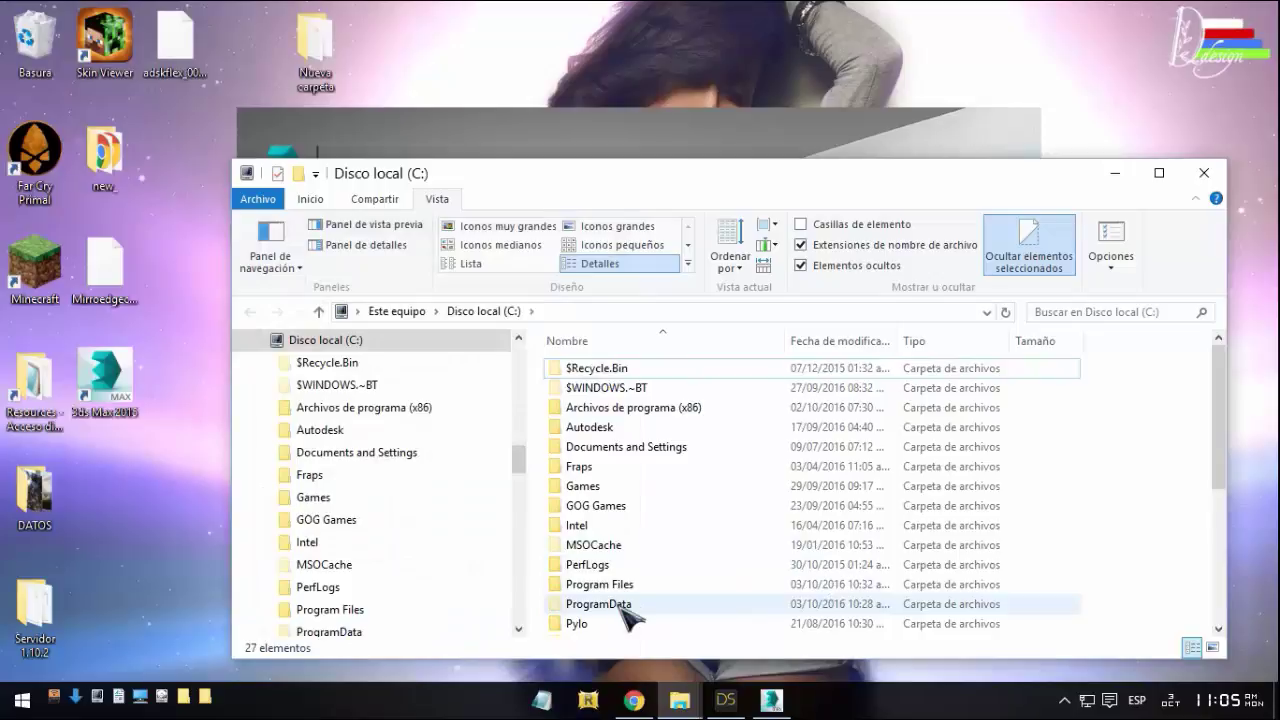
{"action": "double_click", "coordinate": [622, 608]}
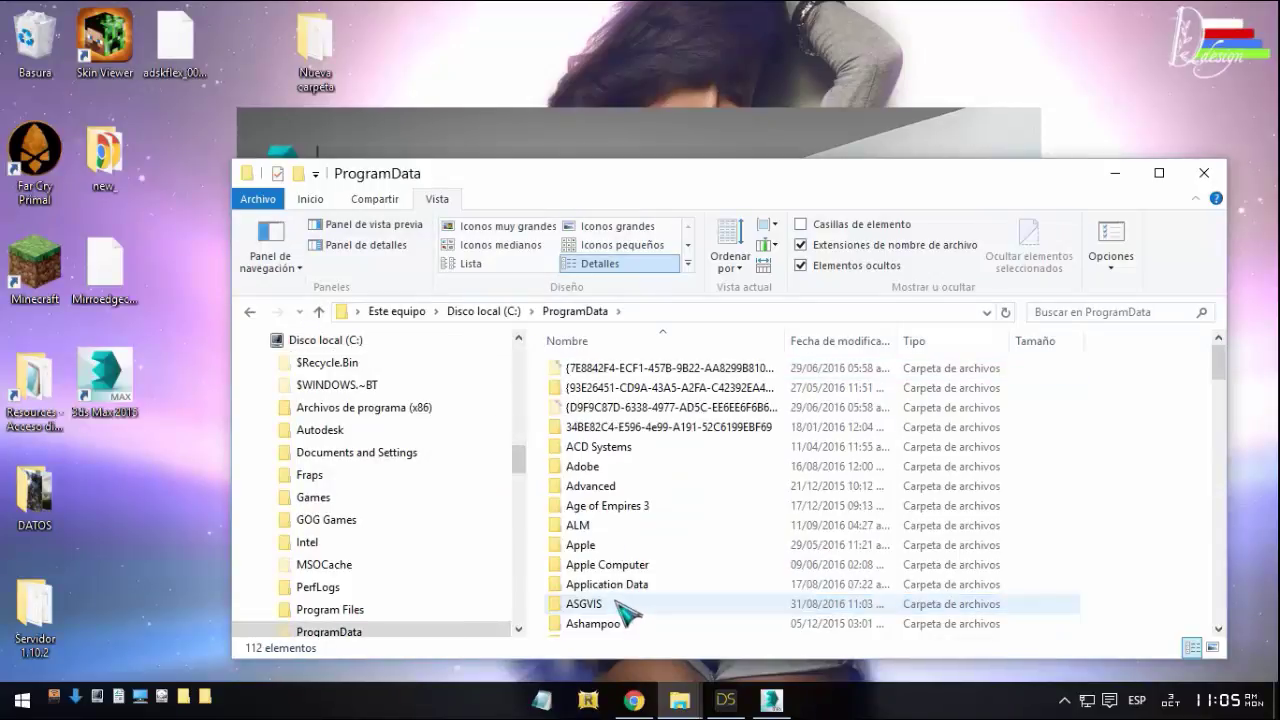
{"action": "key", "text": "f"}
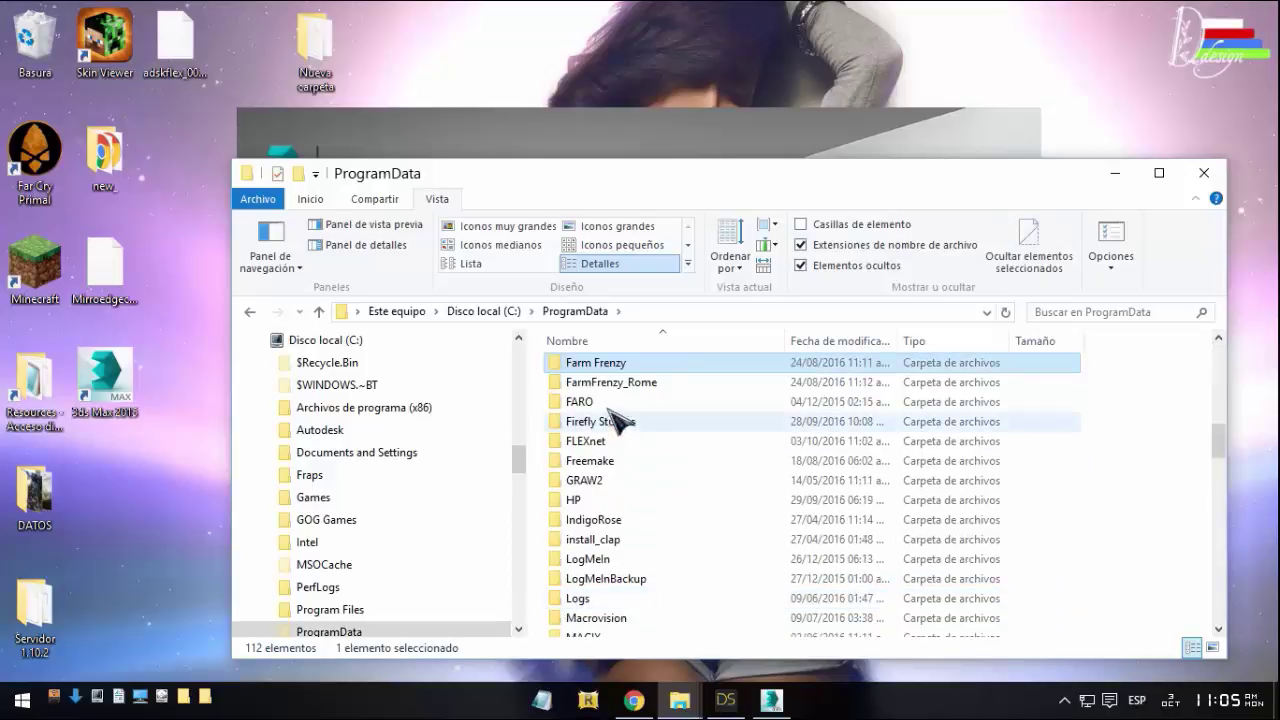
{"action": "key", "text": "f"}
{"action": "left_click", "coordinate": [636, 446]}
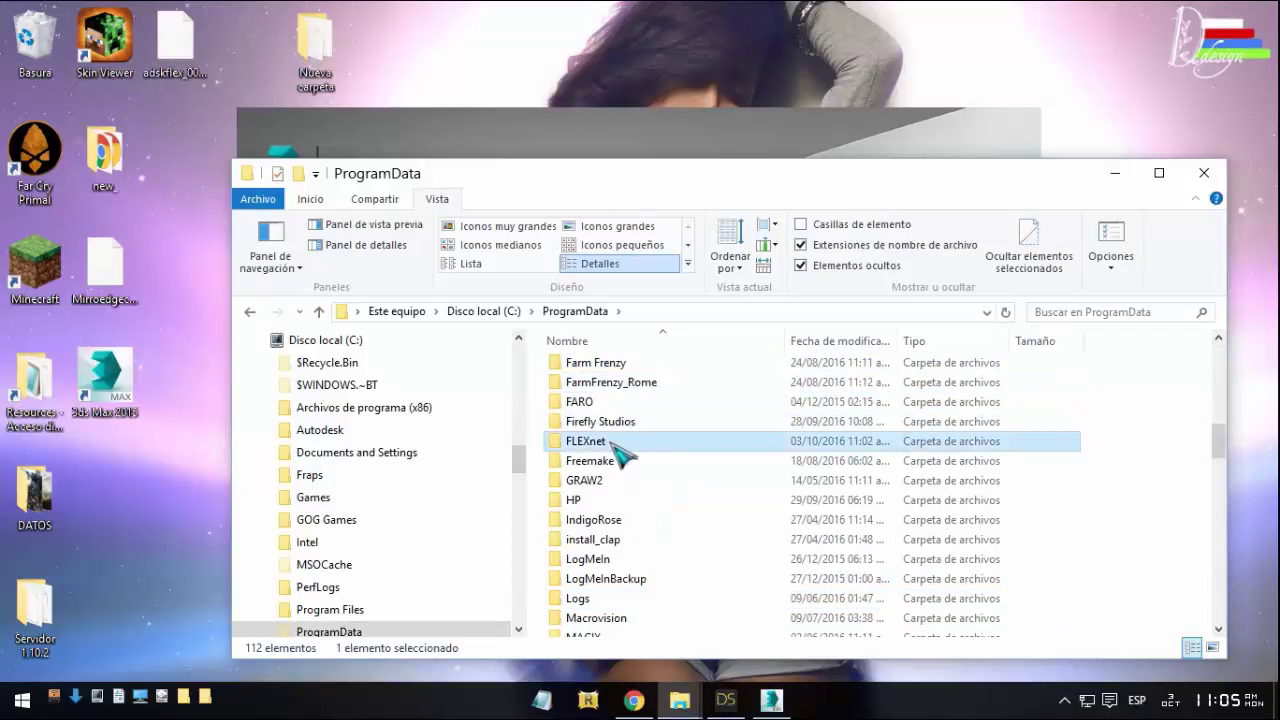
{"action": "double_click", "coordinate": [612, 443]}
{"action": "left_click", "coordinate": [638, 386]}
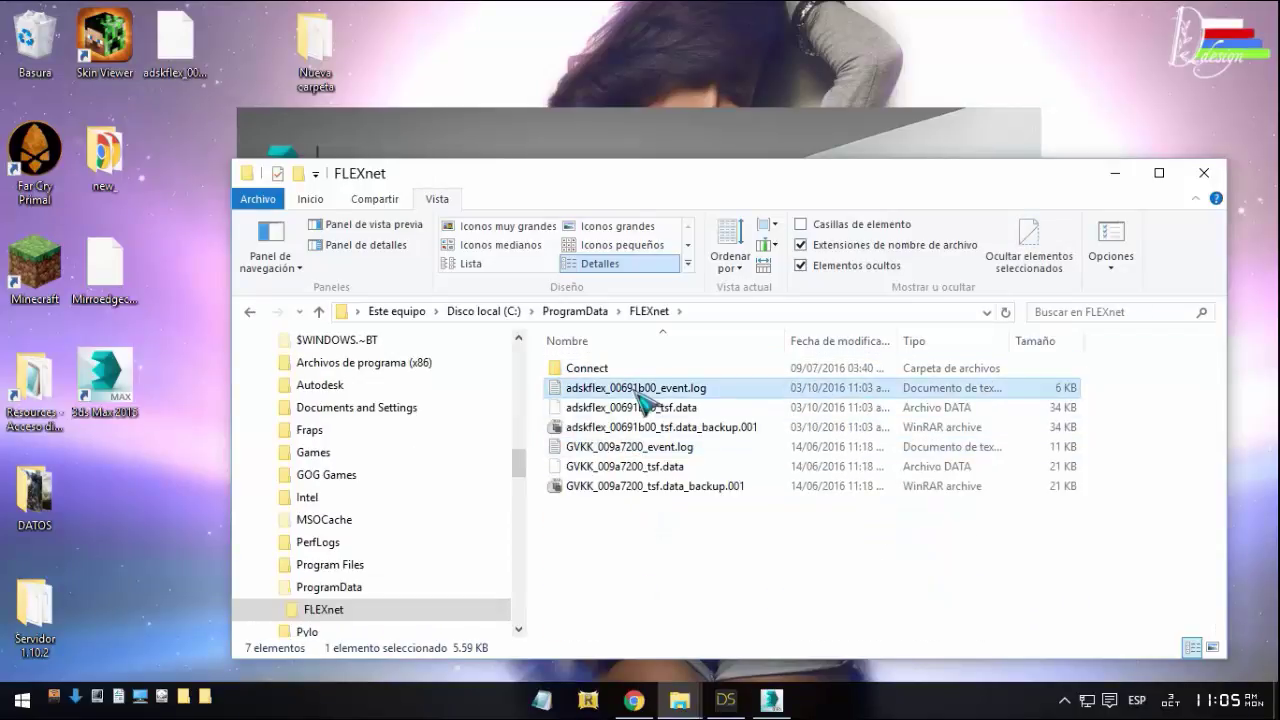
{"action": "left_click", "coordinate": [648, 429], "text": "shift"}
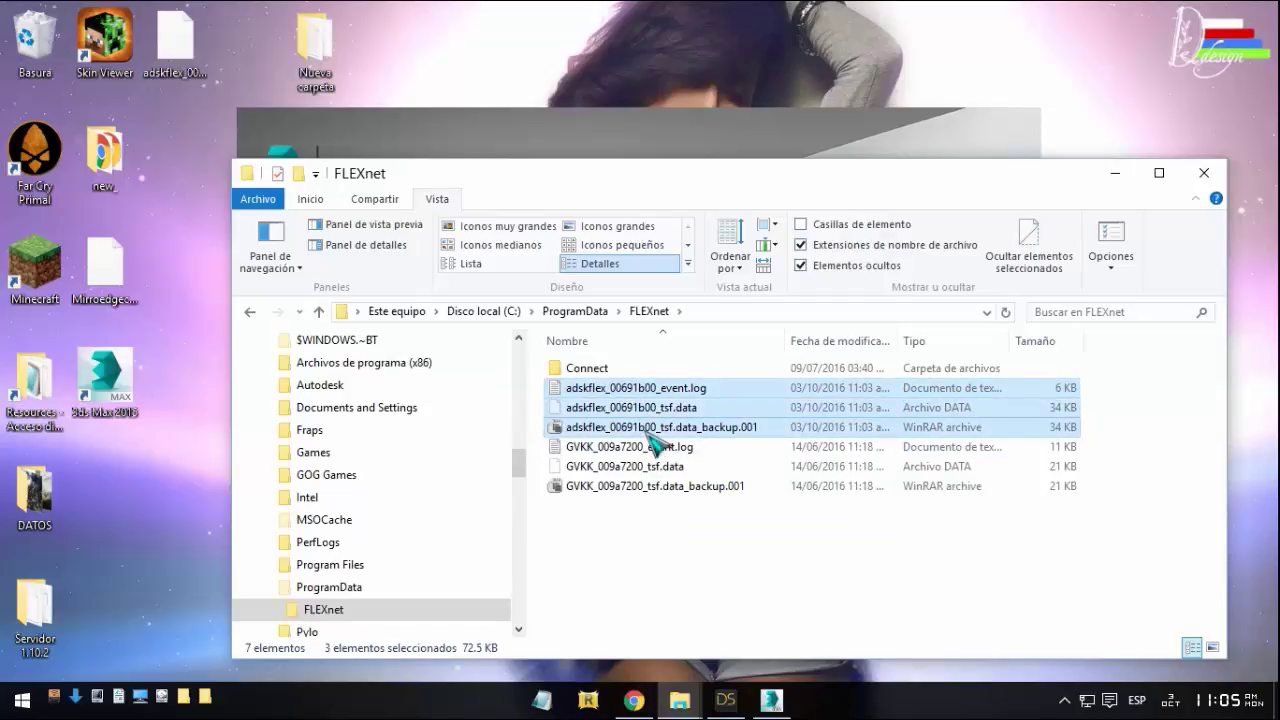
Minimize FLEXnet, relaunch 3ds Max 2015, dismiss its Error 20 license failure, and return to FLEXnet.
{"action": "left_click_drag", "start_coordinate": [930, 188], "coordinate": [778, 184]}
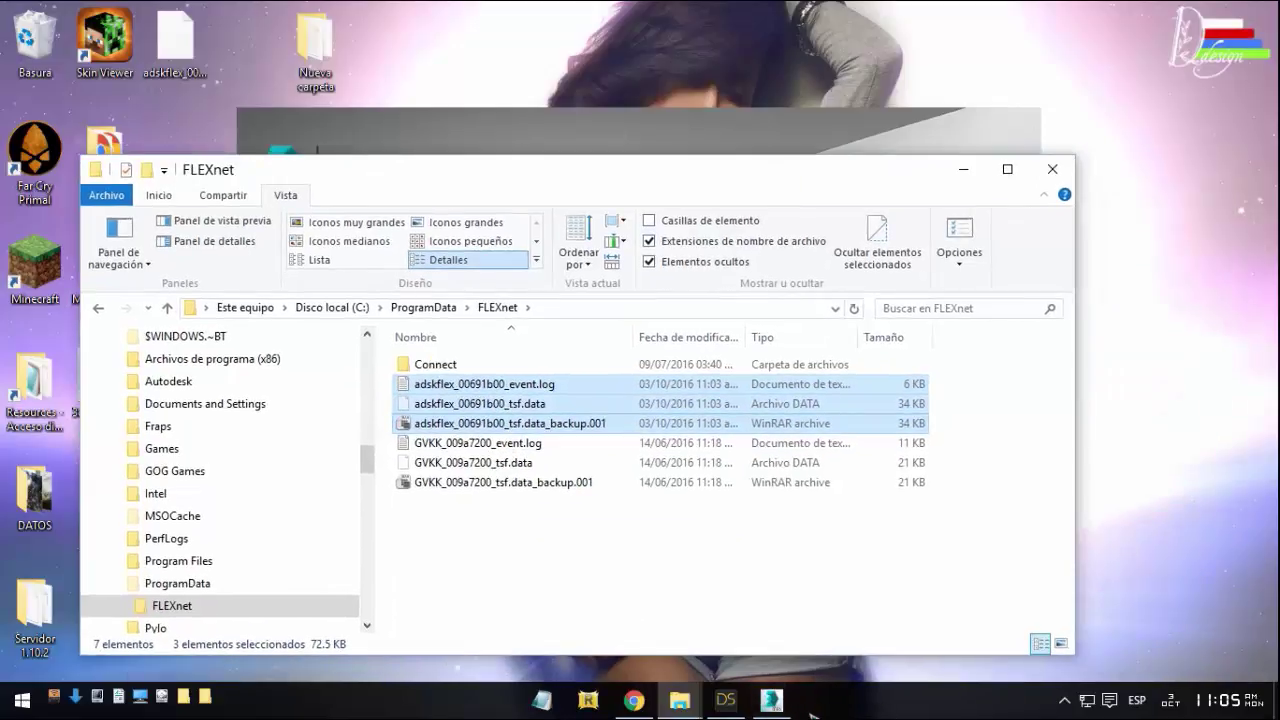
{"action": "left_click", "coordinate": [965, 170]}
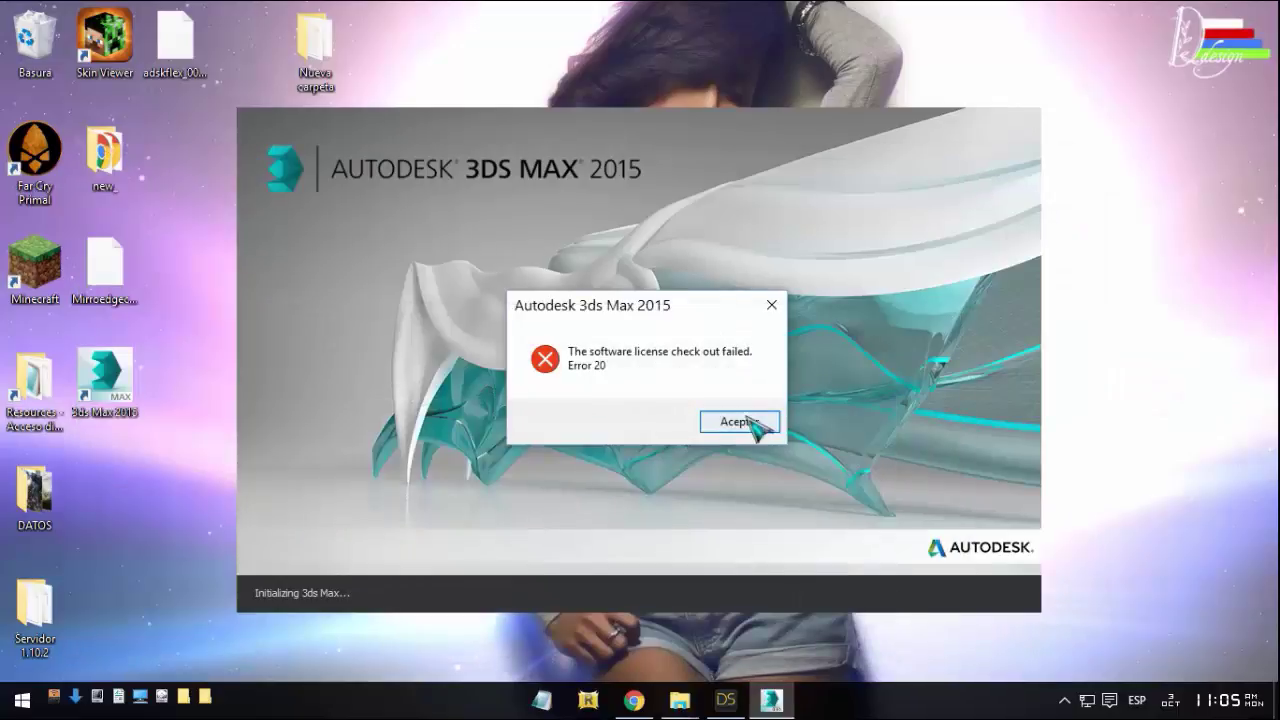
{"action": "left_click", "coordinate": [752, 425]}
{"action": "double_click", "coordinate": [130, 400]}
{"action": "left_click", "coordinate": [745, 425]}
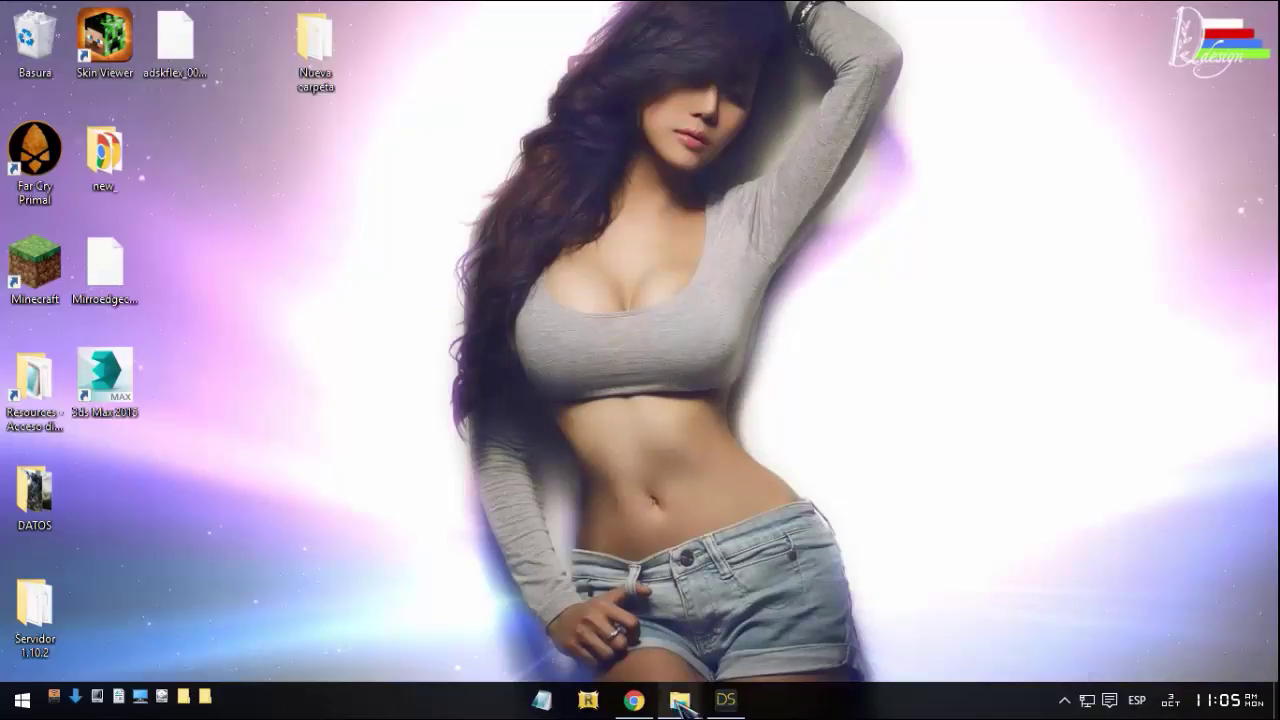
{"action": "mouse_move", "coordinate": [679, 699]}
{"action": "left_click", "coordinate": [986, 634]}
Recycle the three adskflex files, quit Autodesk Application Manager to retry locked tsf.data, then launch Task Manager.
{"action": "left_click_drag", "start_coordinate": [452, 405], "coordinate": [35, 40]}
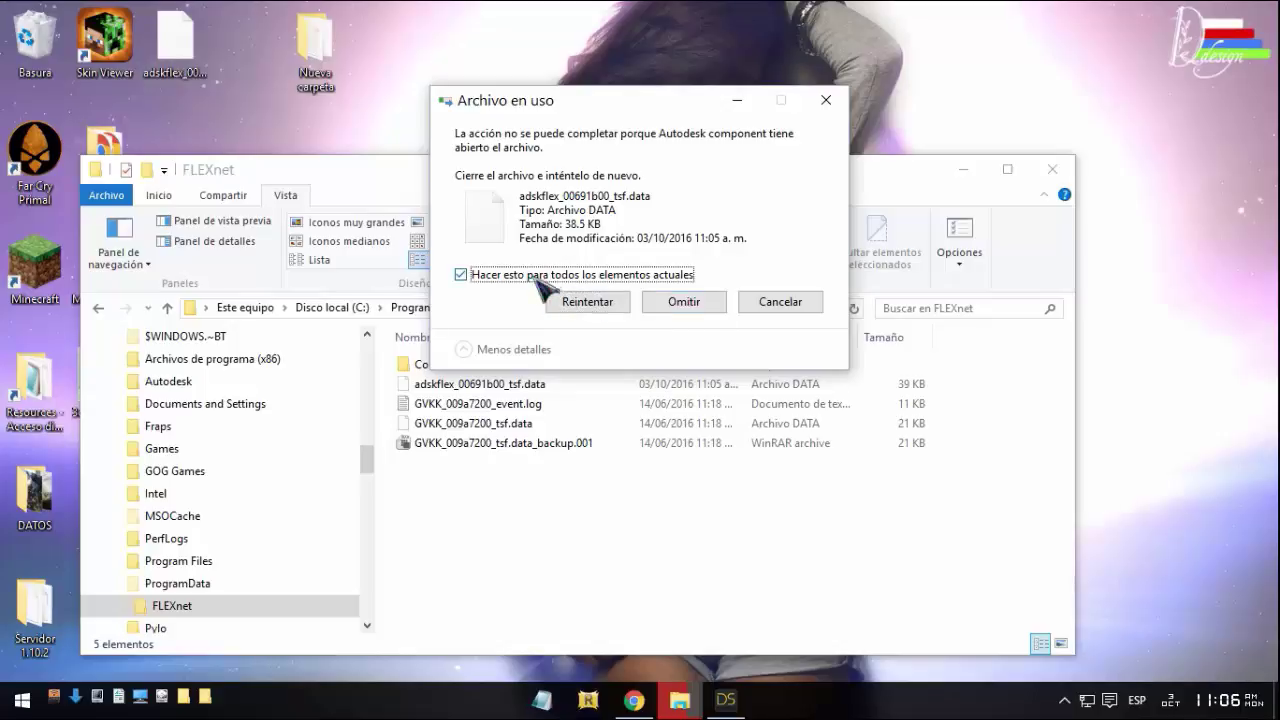
{"action": "left_click", "coordinate": [587, 301]}
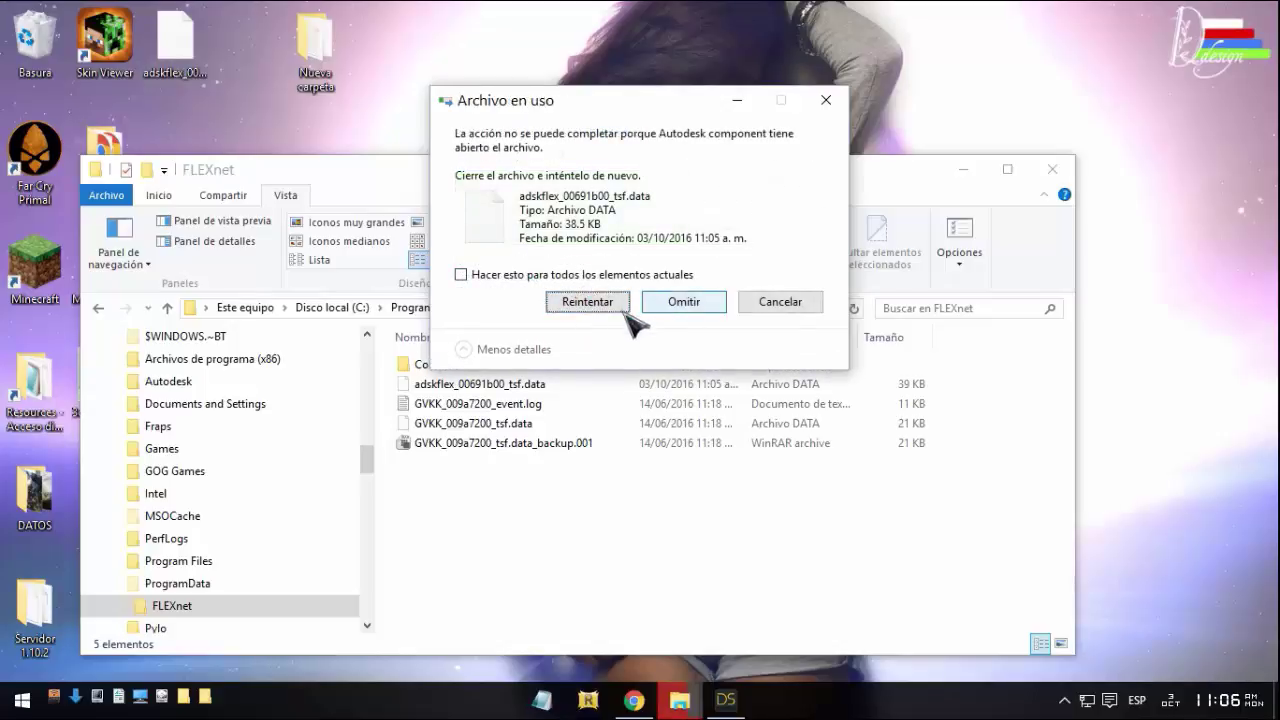
{"action": "left_click", "coordinate": [1060, 701]}
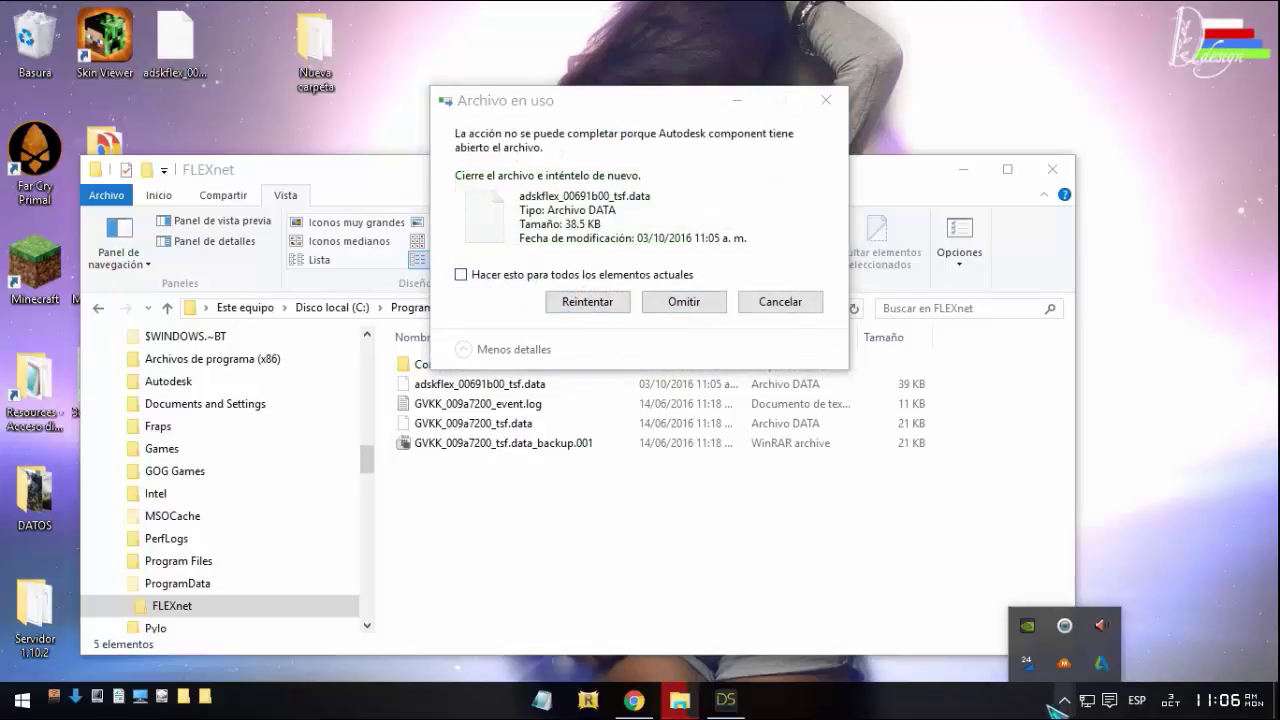
{"action": "right_click", "coordinate": [1112, 665]}
{"action": "left_click", "coordinate": [1130, 650]}
{"action": "left_click", "coordinate": [700, 362]}
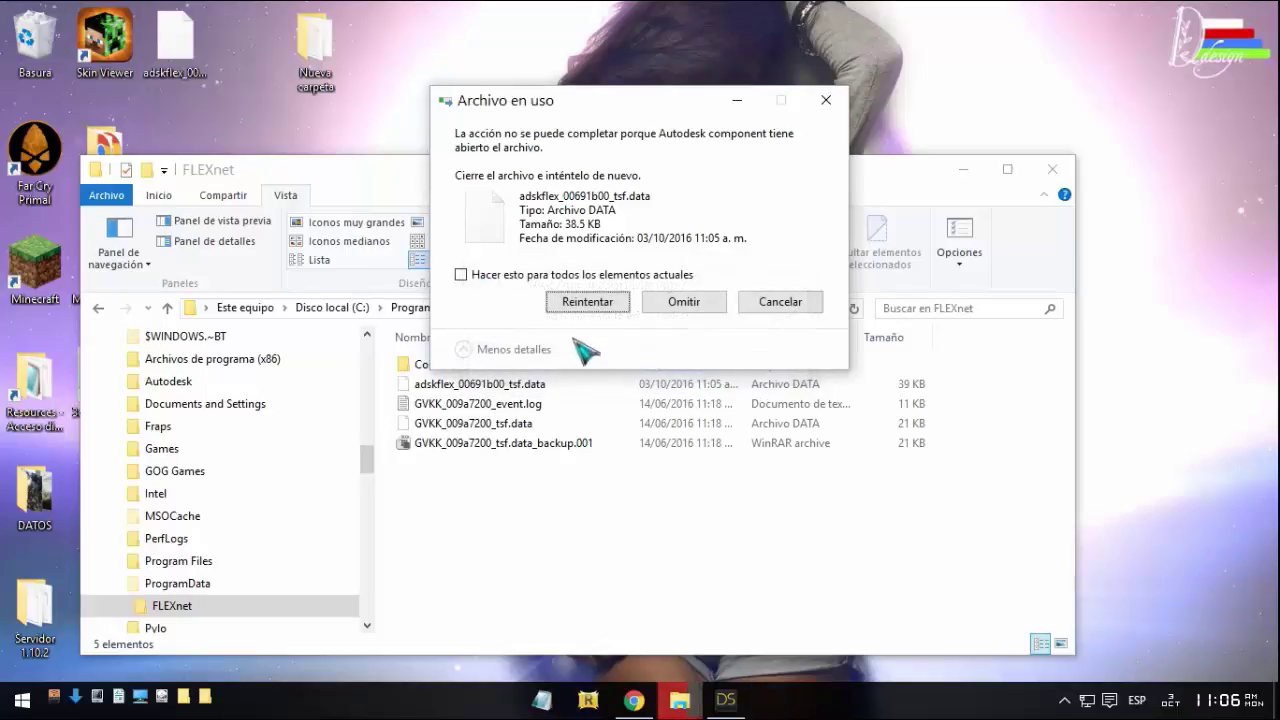
{"action": "left_click", "coordinate": [596, 303]}
{"action": "right_click", "coordinate": [915, 702]}
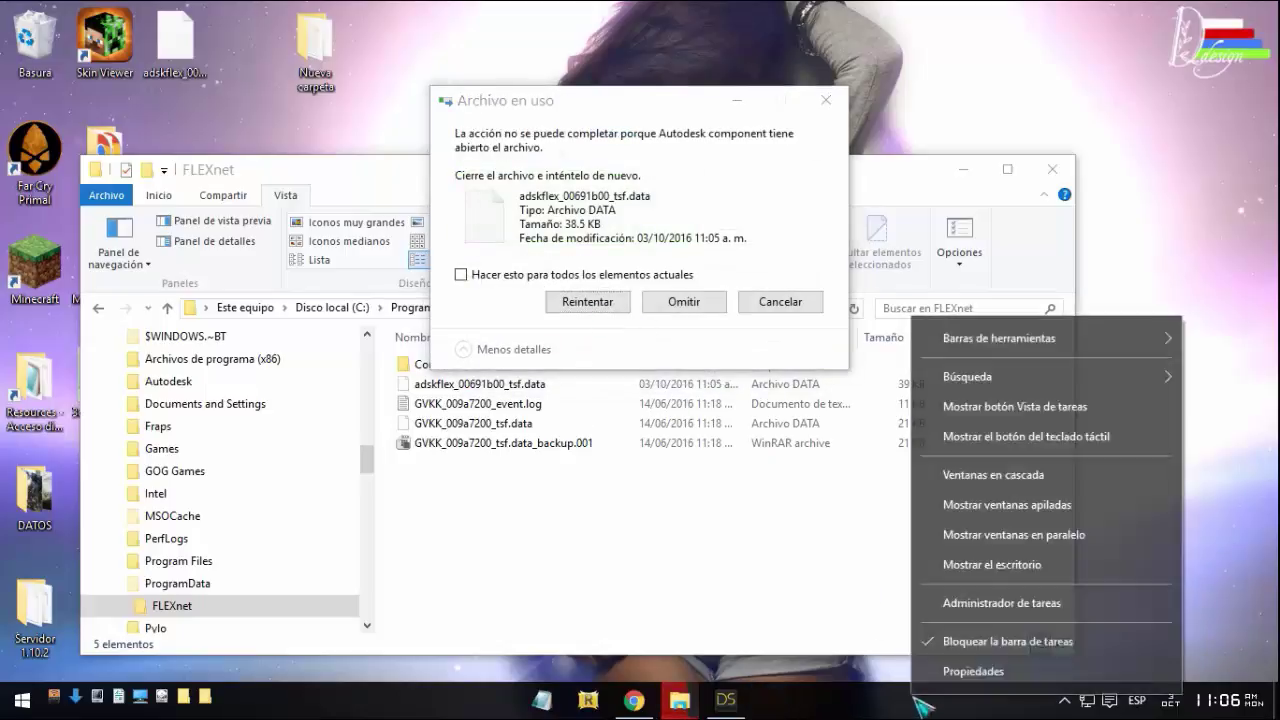
{"action": "left_click", "coordinate": [1060, 607]}
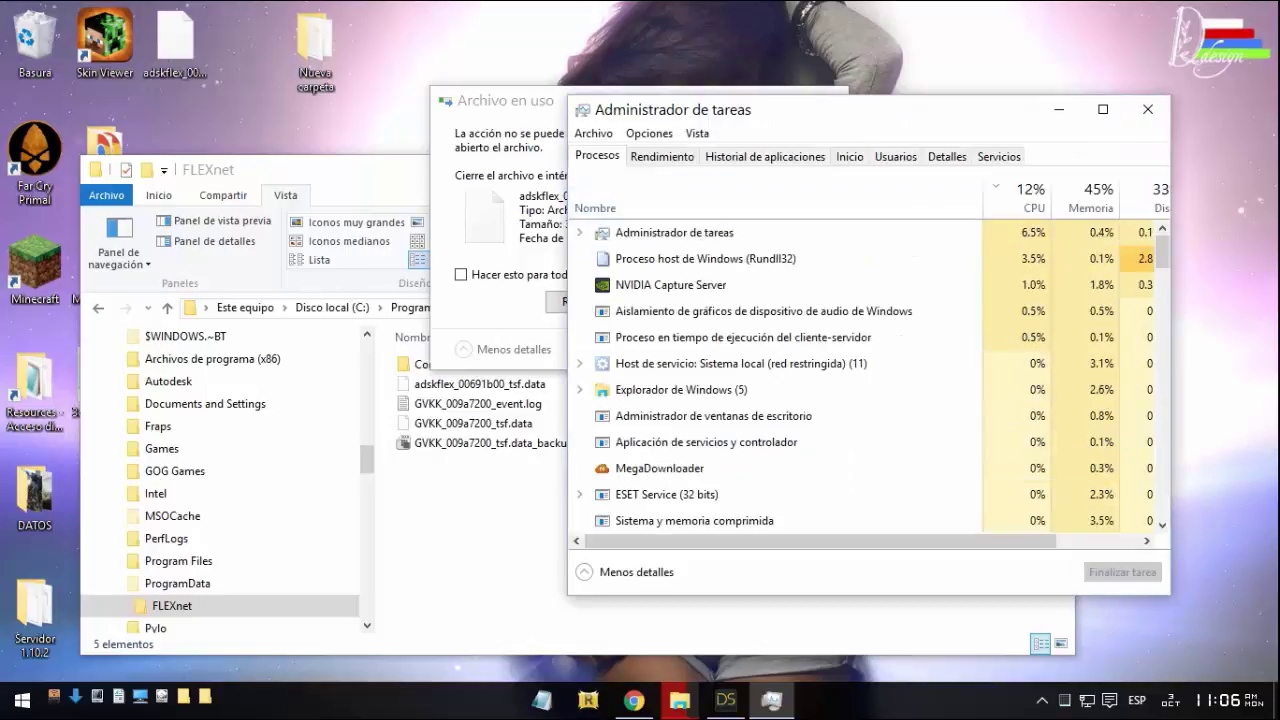
Bring Task Manager to the front and maximize it.
{"action": "right_click", "coordinate": [930, 700]}
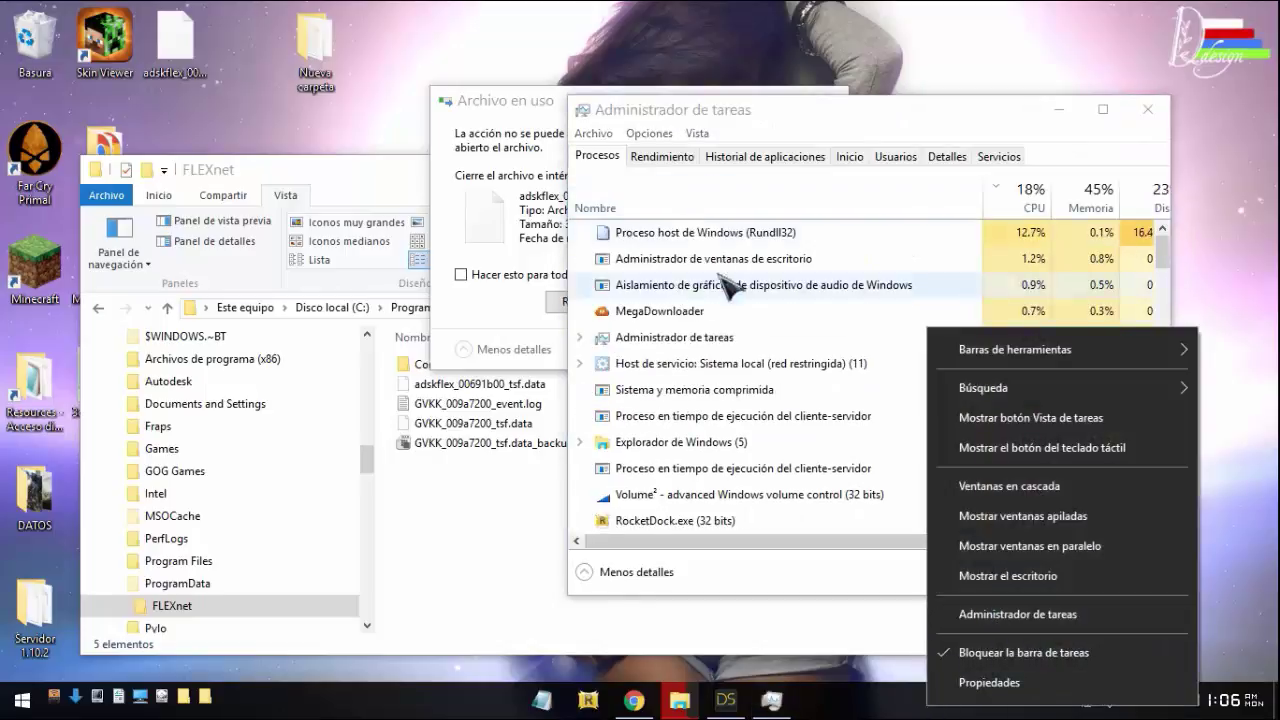
{"action": "left_click", "coordinate": [757, 143]}
{"action": "double_click", "coordinate": [988, 112]}
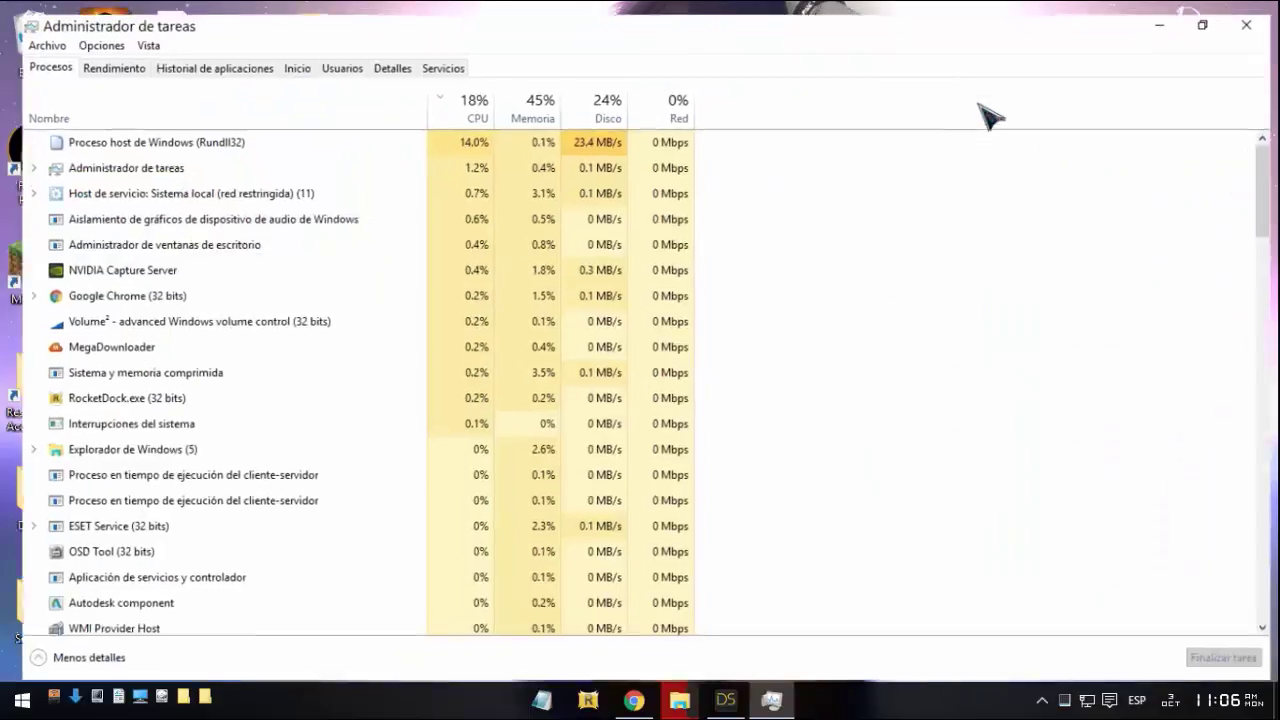
End the Autodesk InfoCenter process, then restore Task Manager to a smaller window.
{"action": "scroll", "coordinate": [306, 471], "scroll_direction": "down", "scroll_amount": 5}
{"action": "scroll", "coordinate": [320, 466], "scroll_direction": "down", "scroll_amount": 4}
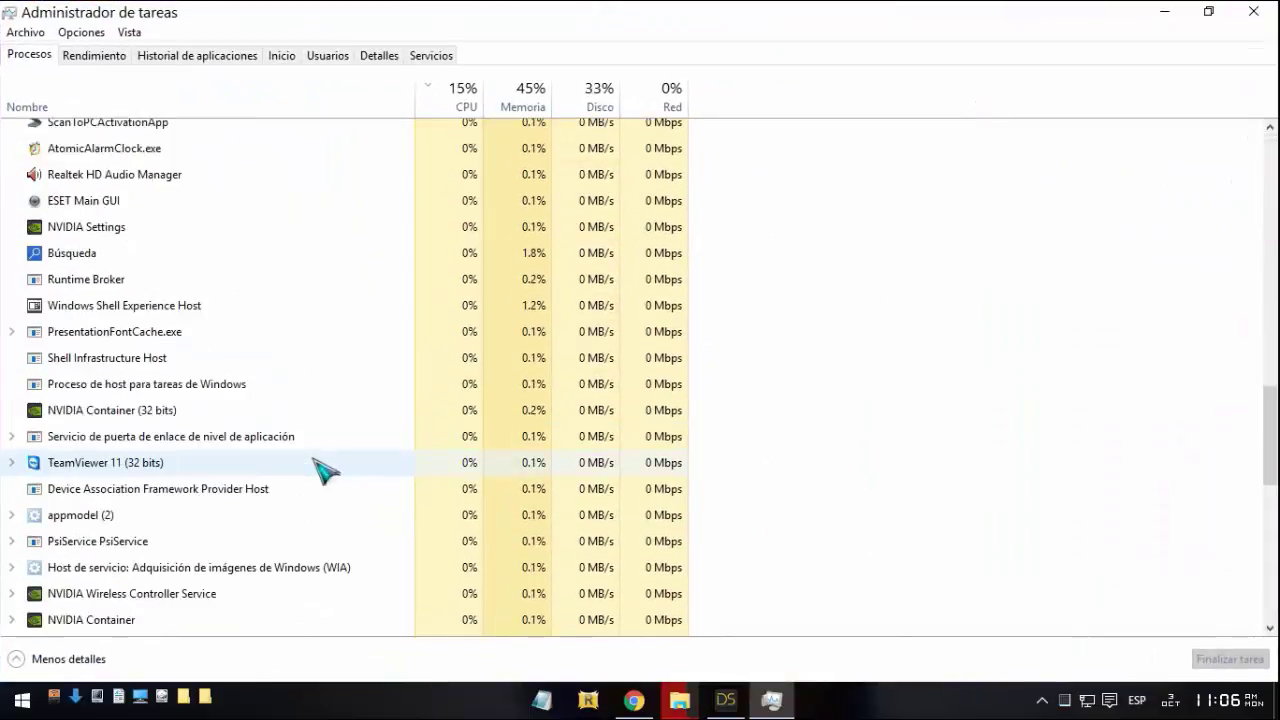
{"action": "scroll", "coordinate": [300, 478], "scroll_direction": "down", "scroll_amount": 3}
{"action": "scroll", "coordinate": [295, 483], "scroll_direction": "down", "scroll_amount": 2}
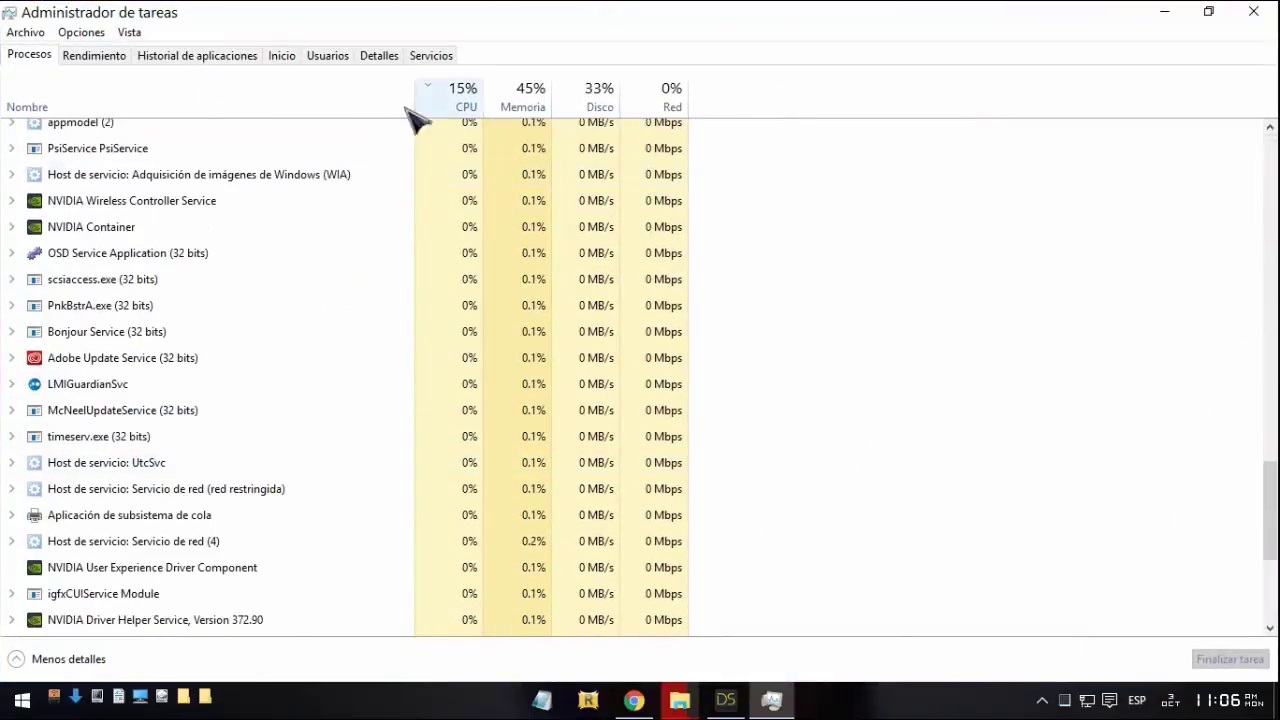
{"action": "scroll", "coordinate": [263, 409], "scroll_direction": "down", "scroll_amount": 4}
{"action": "scroll", "coordinate": [287, 436], "scroll_direction": "up", "scroll_amount": 3}
{"action": "scroll", "coordinate": [287, 436], "scroll_direction": "up", "scroll_amount": 4}
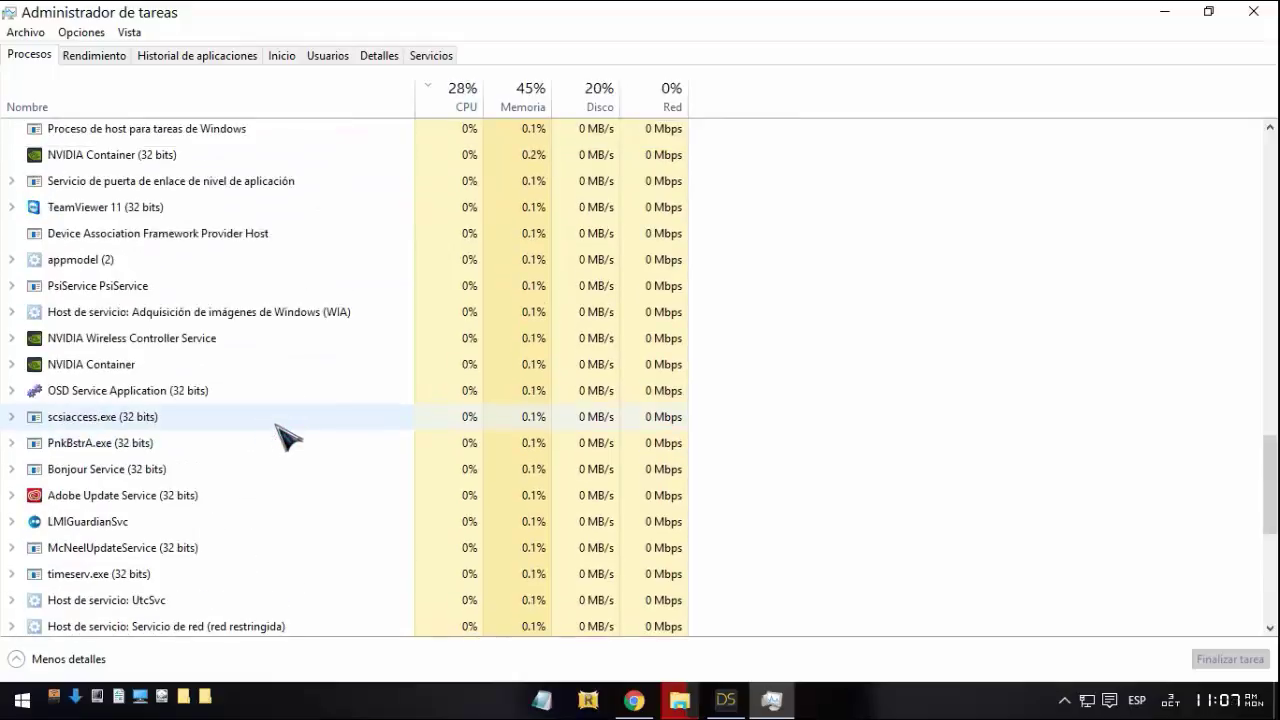
{"action": "scroll", "coordinate": [287, 436], "scroll_direction": "up", "scroll_amount": 2}
{"action": "scroll", "coordinate": [287, 436], "scroll_direction": "up", "scroll_amount": 2}
{"action": "scroll", "coordinate": [287, 436], "scroll_direction": "up", "scroll_amount": 1}
{"action": "scroll", "coordinate": [287, 436], "scroll_direction": "up", "scroll_amount": 2}
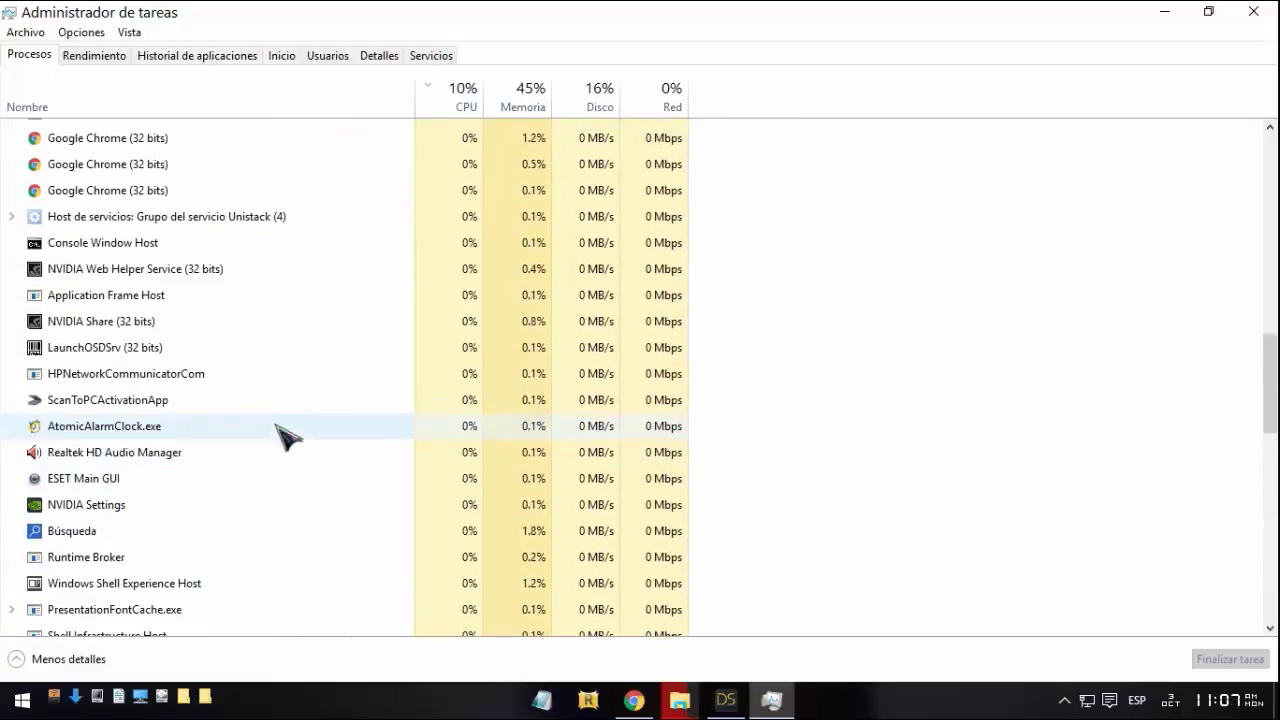
{"action": "scroll", "coordinate": [287, 436], "scroll_direction": "up", "scroll_amount": 1}
{"action": "scroll", "coordinate": [287, 436], "scroll_direction": "up", "scroll_amount": 2}
{"action": "scroll", "coordinate": [278, 427], "scroll_direction": "up", "scroll_amount": 1}
{"action": "scroll", "coordinate": [278, 427], "scroll_direction": "up", "scroll_amount": 1}
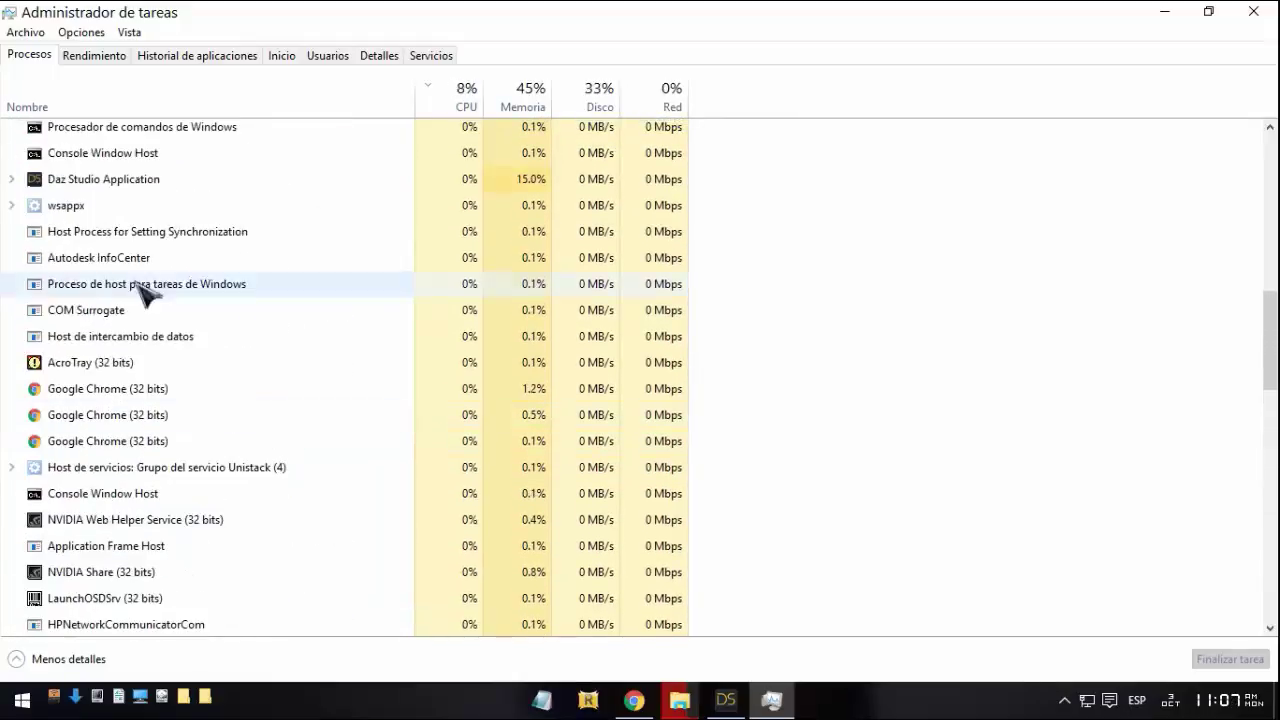
{"action": "right_click", "coordinate": [142, 257]}
{"action": "left_click", "coordinate": [183, 272]}
{"action": "double_click", "coordinate": [302, 22]}
End the Autodesk component process, retry the locked adskflex deletion, and minimize Task Manager.
{"action": "left_click", "coordinate": [587, 301]}
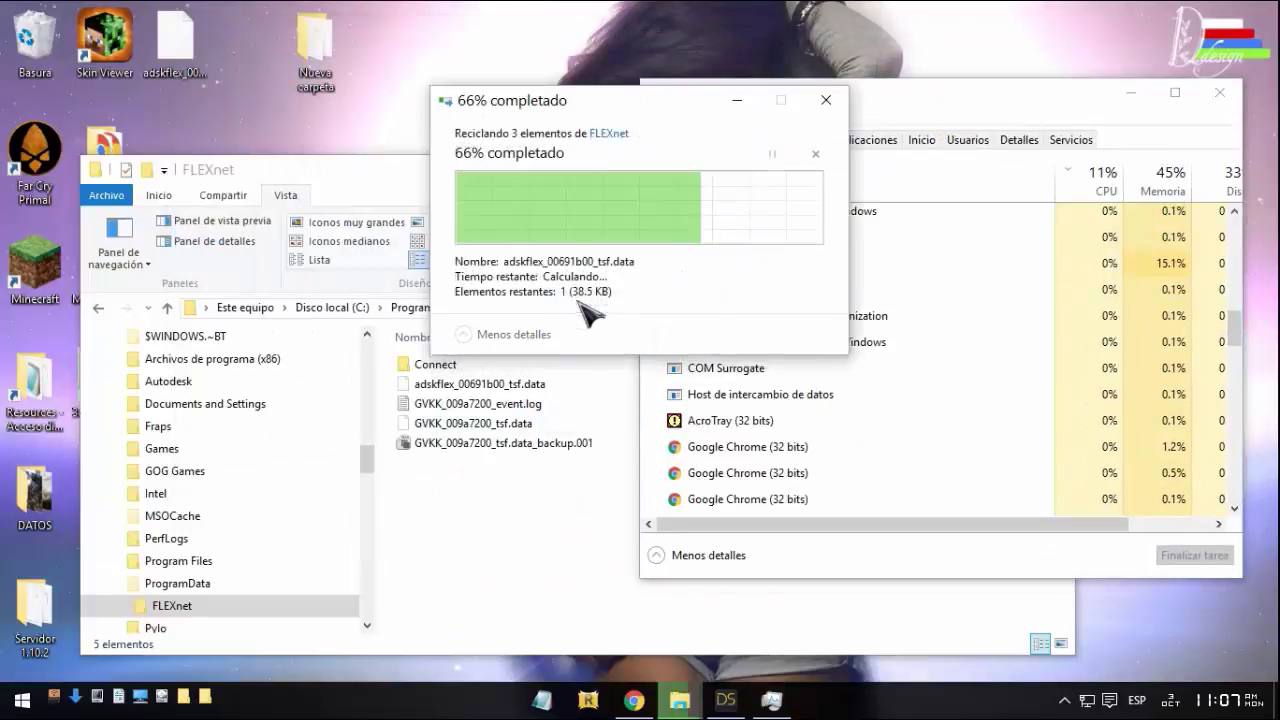
{"action": "scroll", "coordinate": [700, 286], "scroll_direction": "up", "scroll_amount": 1}
{"action": "scroll", "coordinate": [706, 286], "scroll_direction": "up", "scroll_amount": 3}
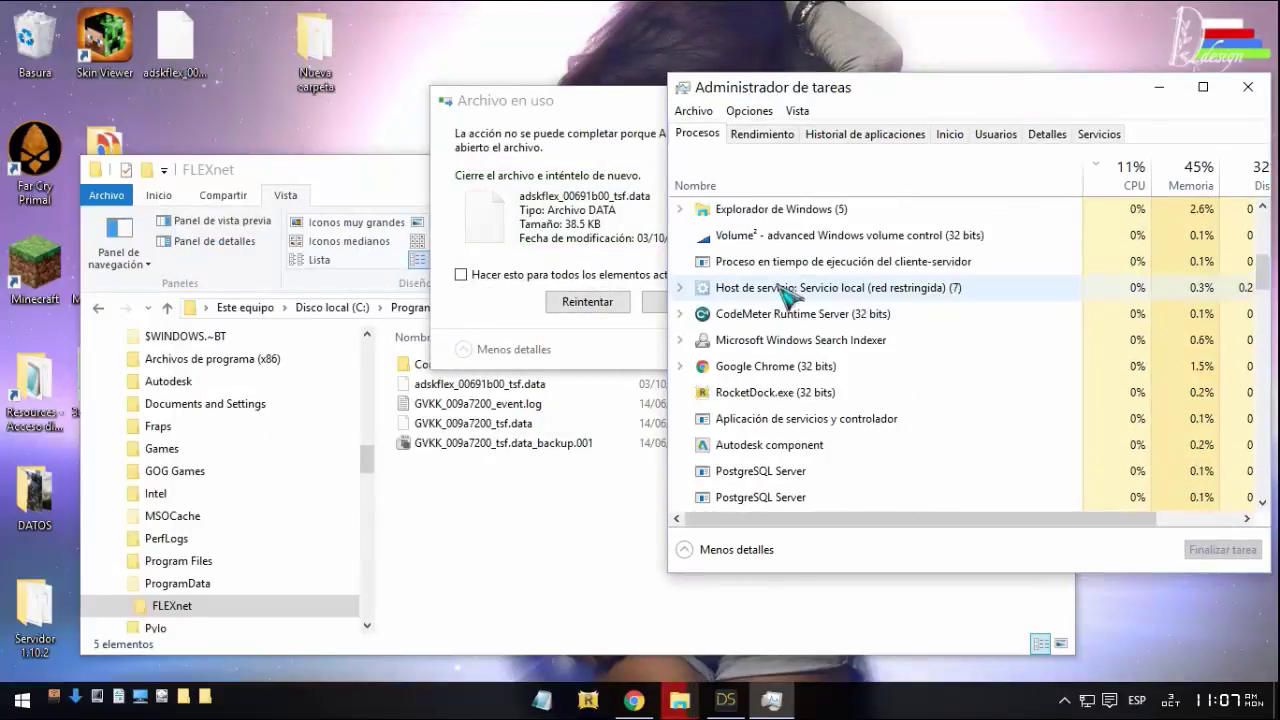
{"action": "left_click", "coordinate": [785, 392]}
{"action": "scroll", "coordinate": [793, 425], "scroll_direction": "up", "scroll_amount": 1}
{"action": "right_click", "coordinate": [838, 490]}
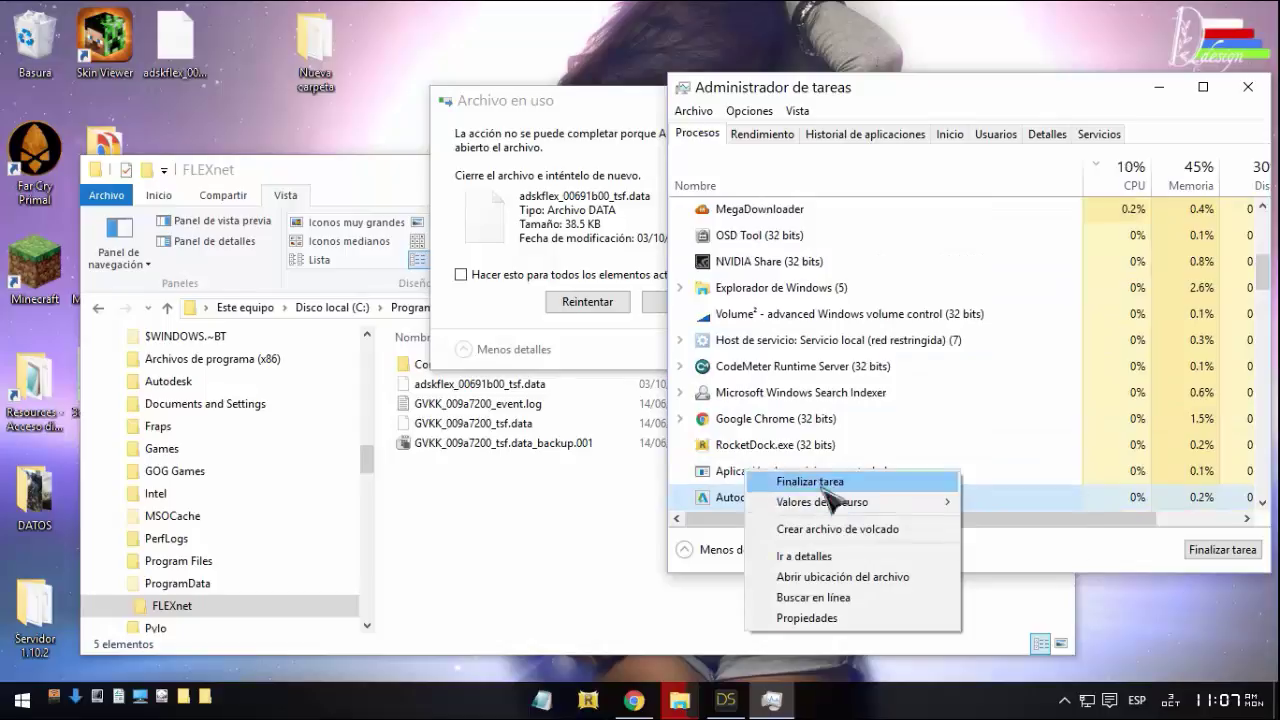
{"action": "left_click", "coordinate": [880, 481]}
{"action": "left_click", "coordinate": [587, 301]}
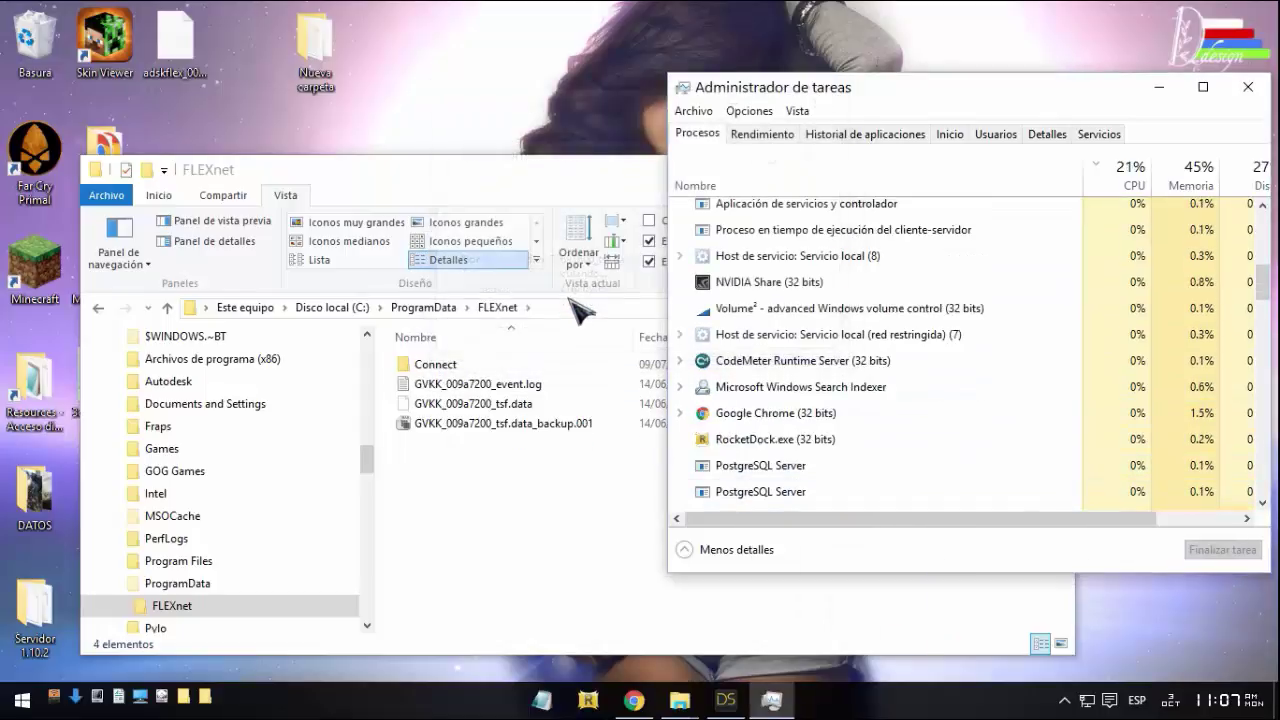
{"action": "left_click", "coordinate": [1163, 88]}
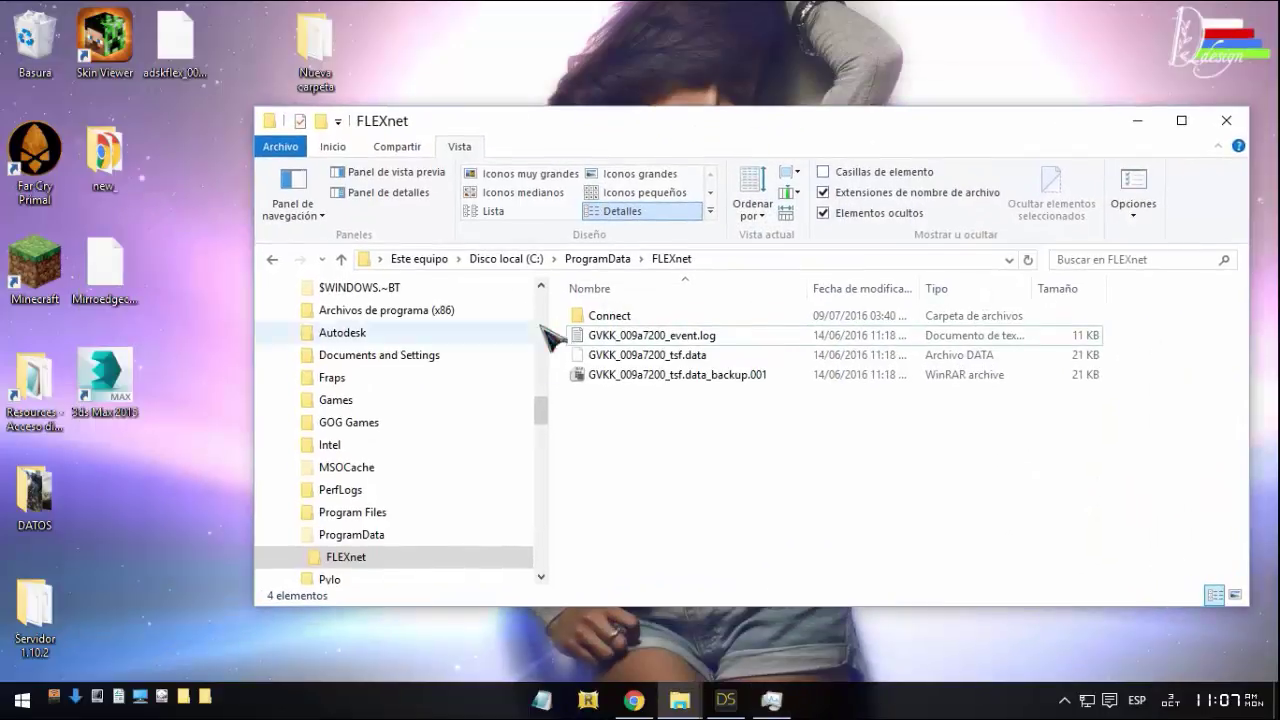
Launch 3ds Max 2015 from the desktop shortcut and close its license activation prompt.
{"action": "double_click", "coordinate": [122, 378]}
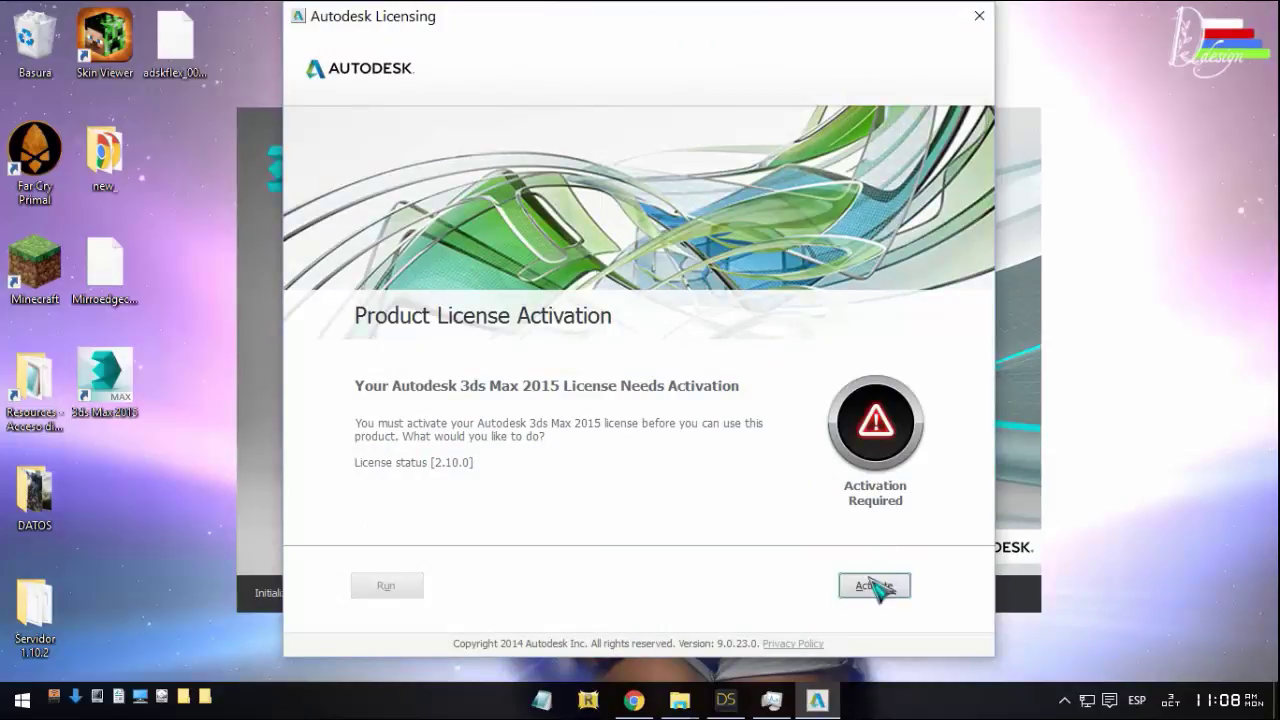
{"action": "left_click", "coordinate": [979, 15]}
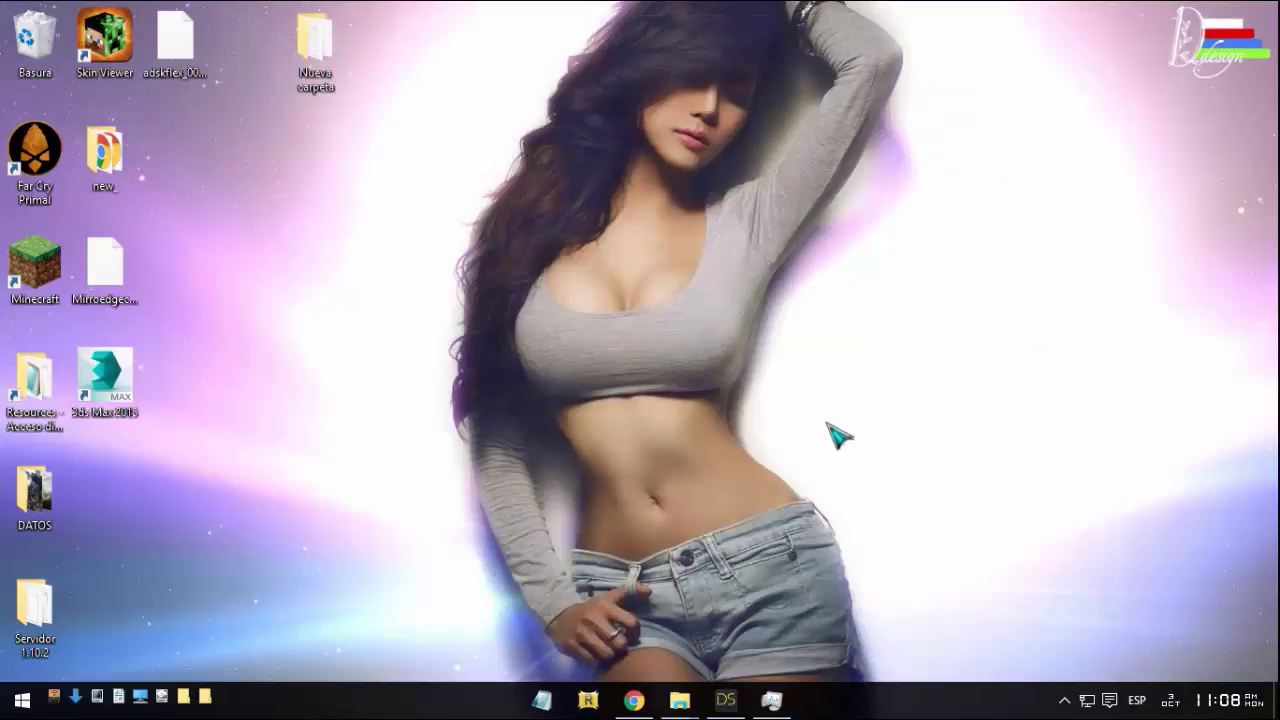
Copy the three adskflex backups from Nueva carpeta and paste them into the FLEXnet folder.
{"action": "double_click", "coordinate": [320, 78]}
{"action": "left_click_drag", "start_coordinate": [614, 352], "coordinate": [300, 200]}
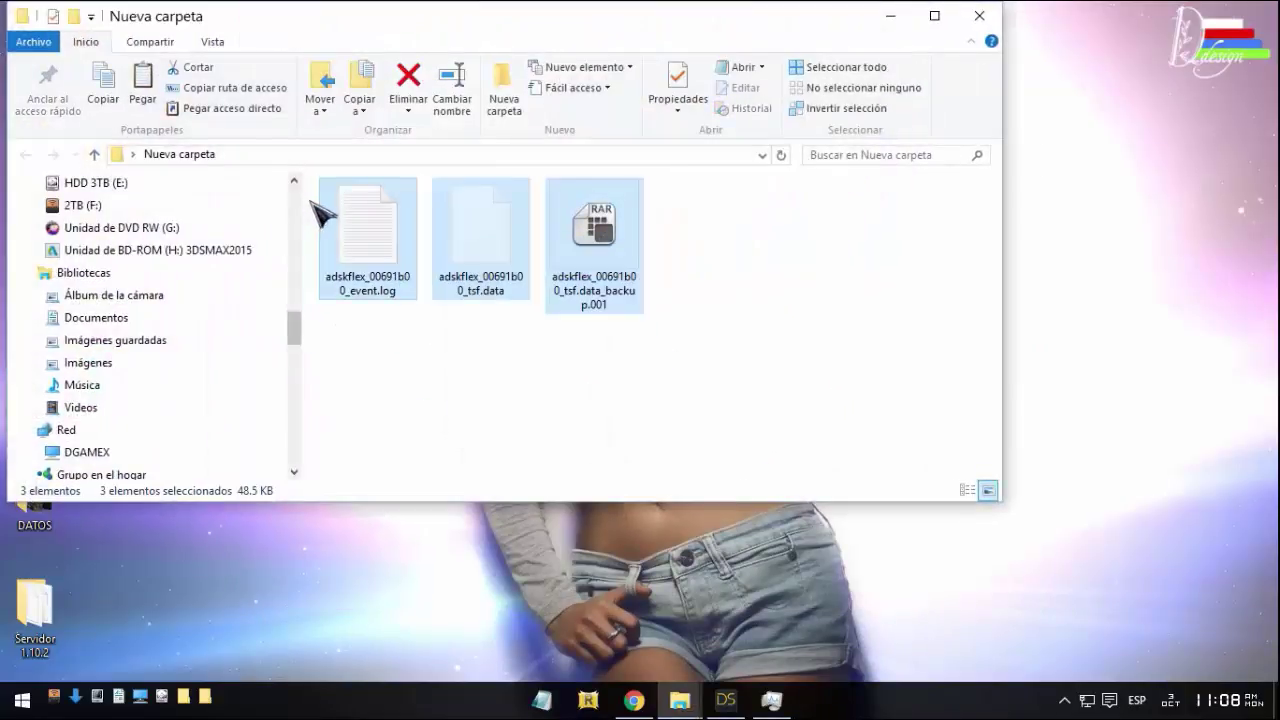
{"action": "left_click", "coordinate": [889, 16]}
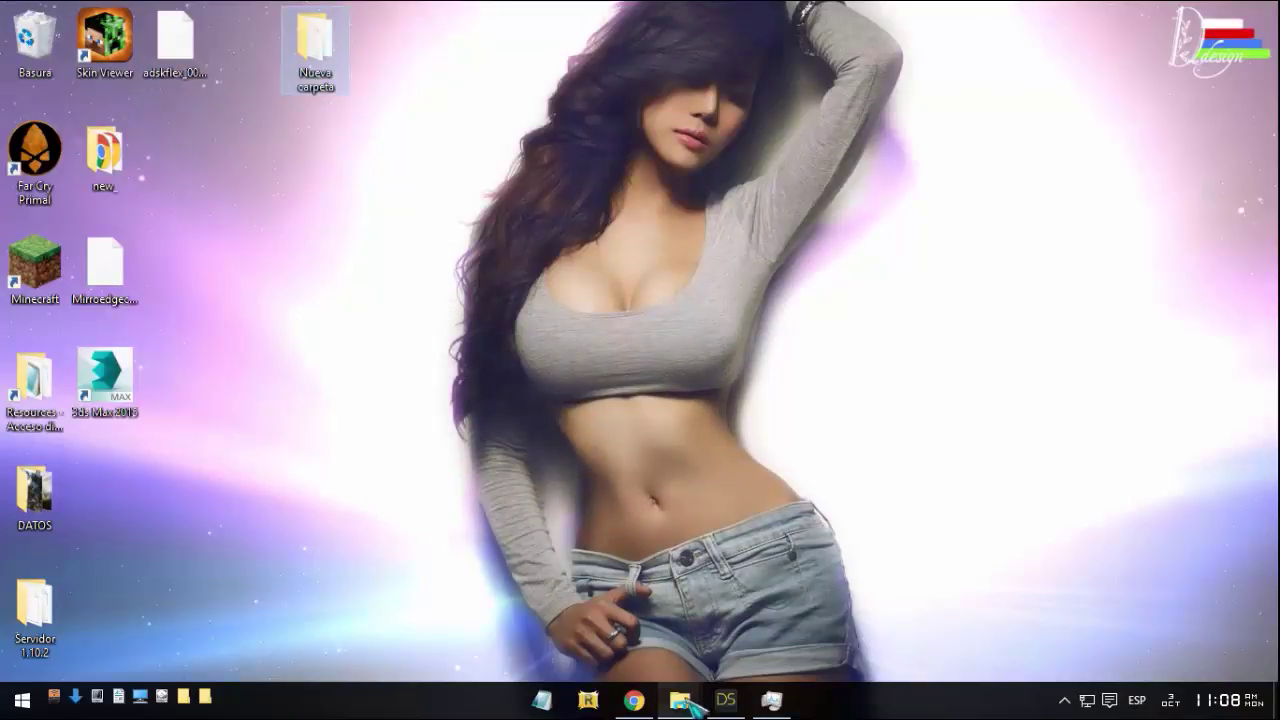
{"action": "mouse_move", "coordinate": [680, 700]}
{"action": "left_click", "coordinate": [880, 620]}
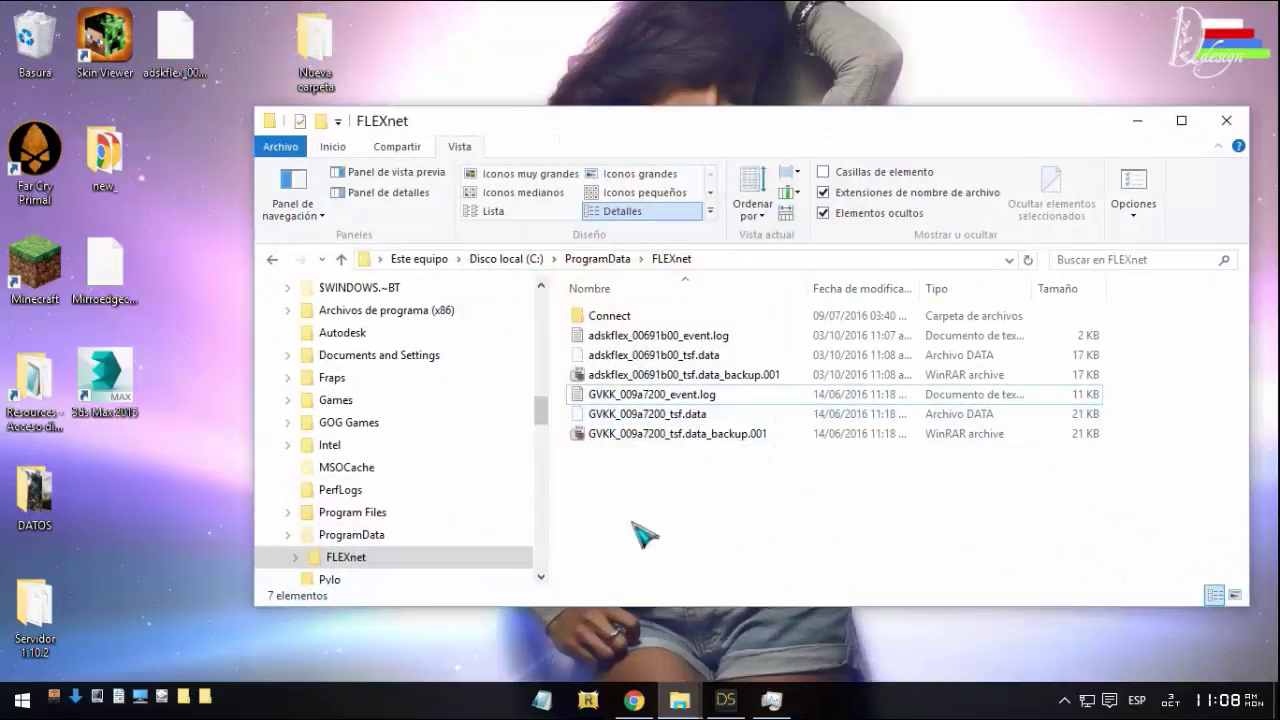
{"action": "key", "text": "ctrl+v"}
Cancel the replace, refresh FLEXnet, and delete the three regenerated adskflex files.
{"action": "left_click", "coordinate": [826, 100]}
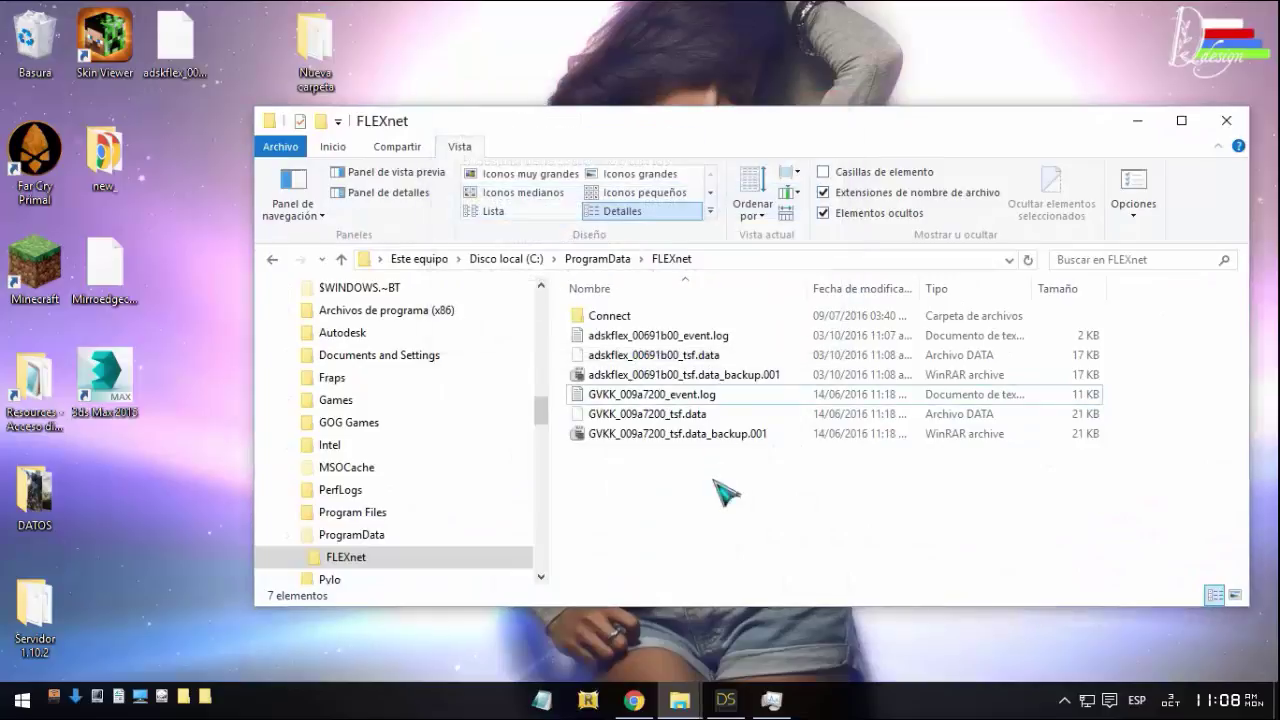
{"action": "right_click", "coordinate": [716, 484]}
{"action": "left_click", "coordinate": [797, 292]}
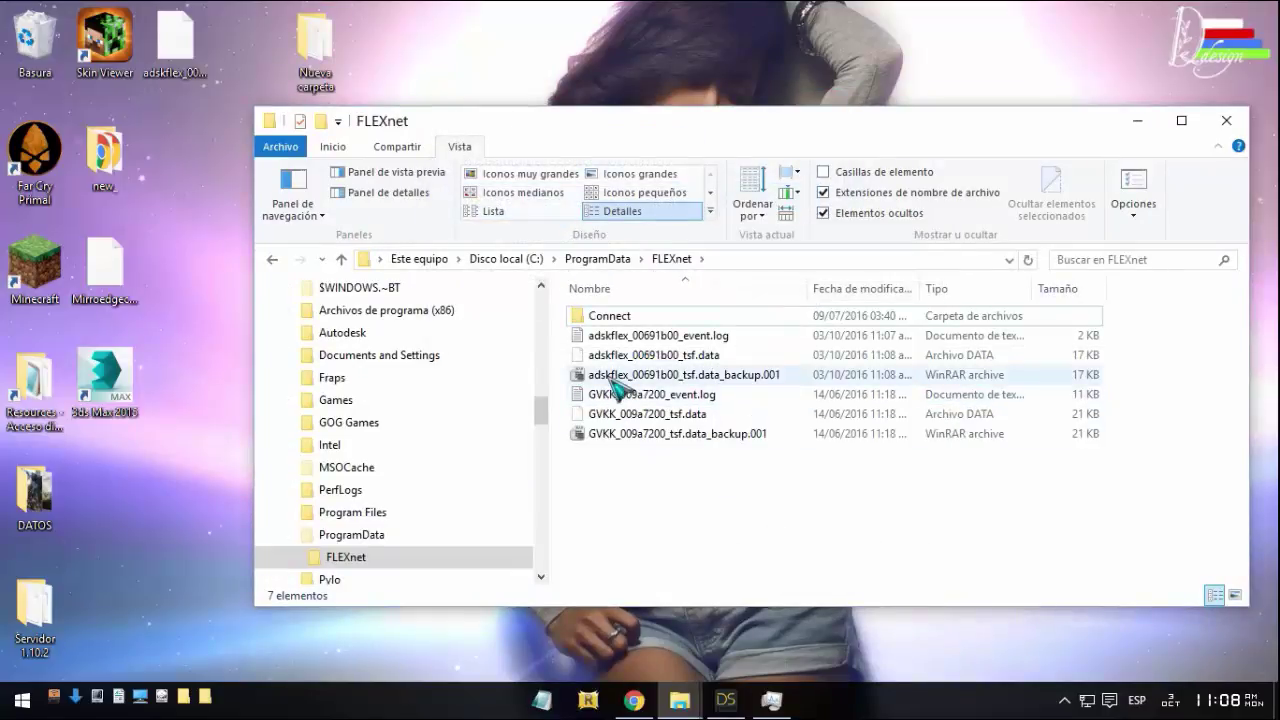
{"action": "left_click", "coordinate": [686, 374]}
{"action": "left_click", "coordinate": [684, 338], "text": "shift"}
{"action": "key", "text": "Delete"}
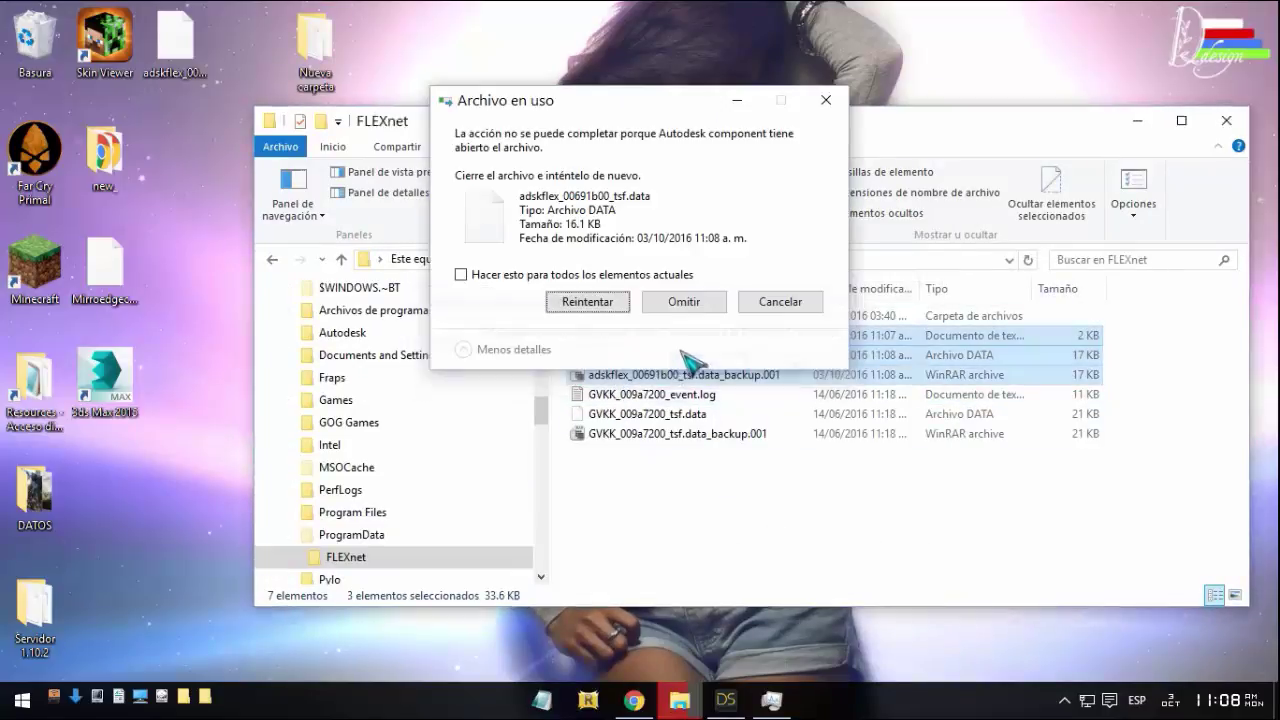
End Autodesk component in Task Manager to finish the deletion, close it, and relaunch 3ds Max 2015.
{"action": "right_click", "coordinate": [926, 700]}
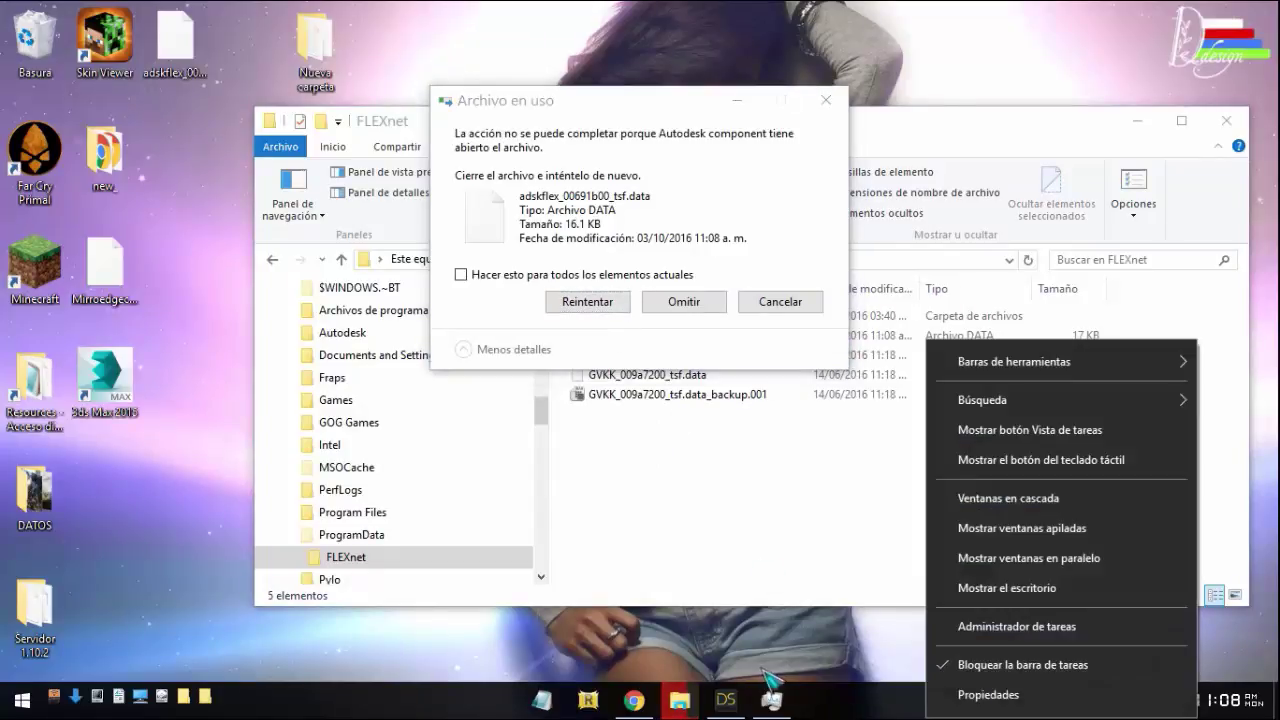
{"action": "left_click", "coordinate": [1000, 623]}
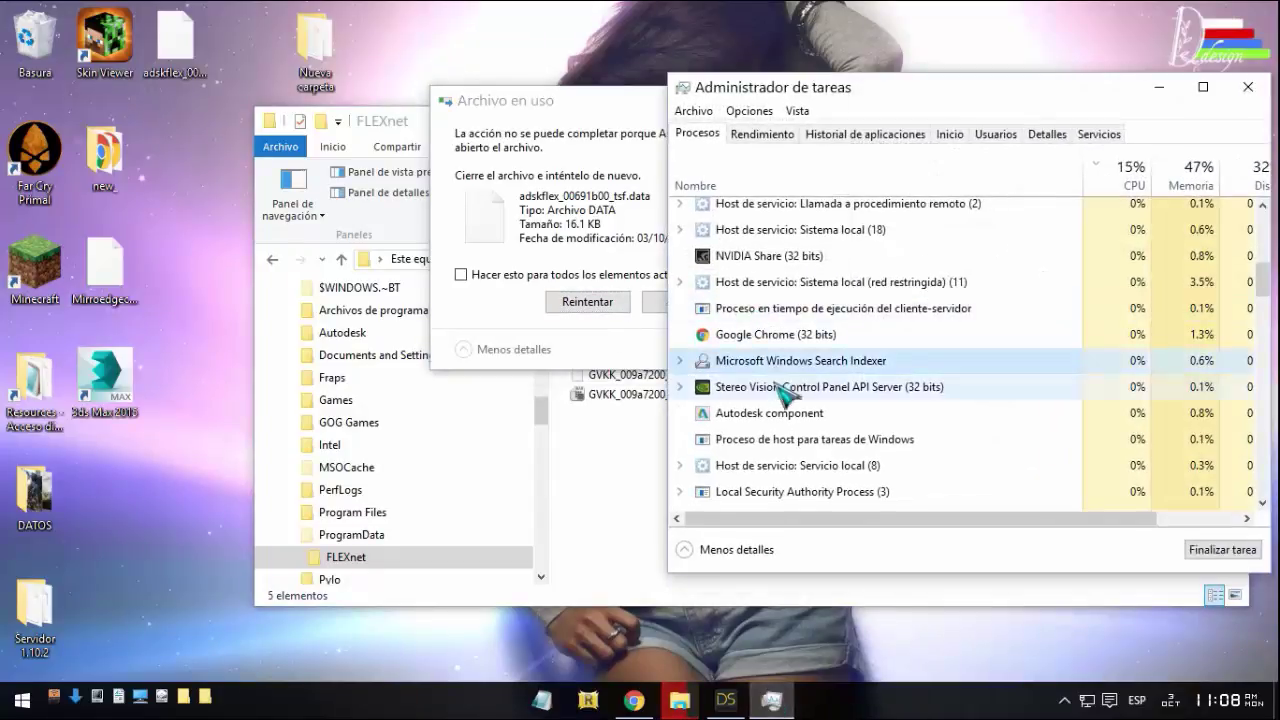
{"action": "right_click", "coordinate": [792, 414]}
{"action": "left_click", "coordinate": [792, 389]}
{"action": "right_click", "coordinate": [787, 391]}
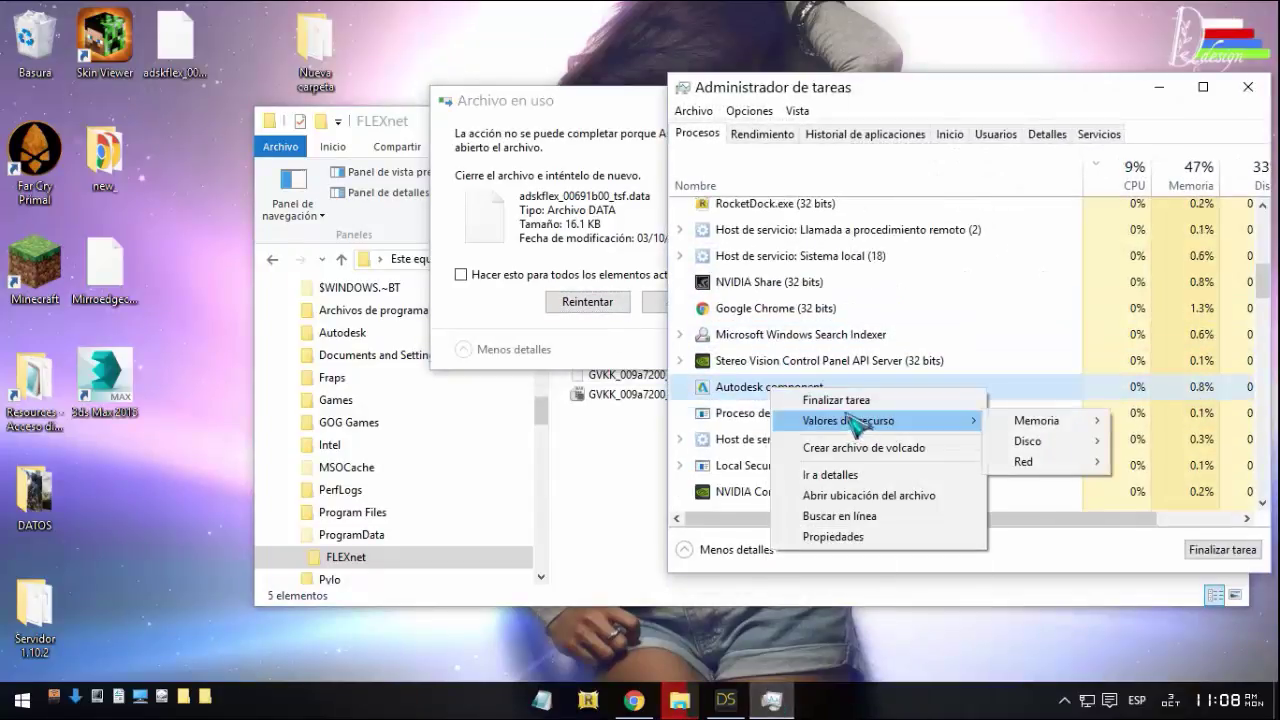
{"action": "left_click", "coordinate": [835, 403]}
{"action": "left_click", "coordinate": [605, 303]}
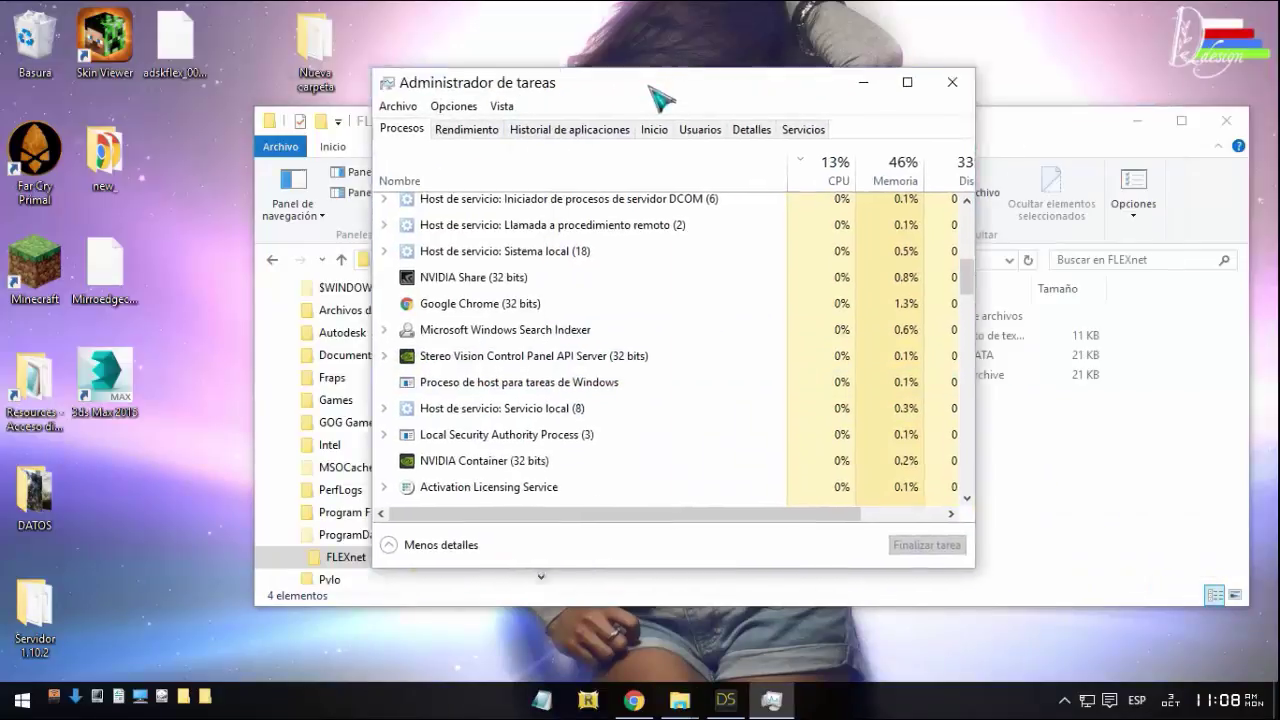
{"action": "left_click_drag", "start_coordinate": [910, 90], "coordinate": [498, 97]}
{"action": "left_click", "coordinate": [829, 94]}
{"action": "double_click", "coordinate": [104, 375]}
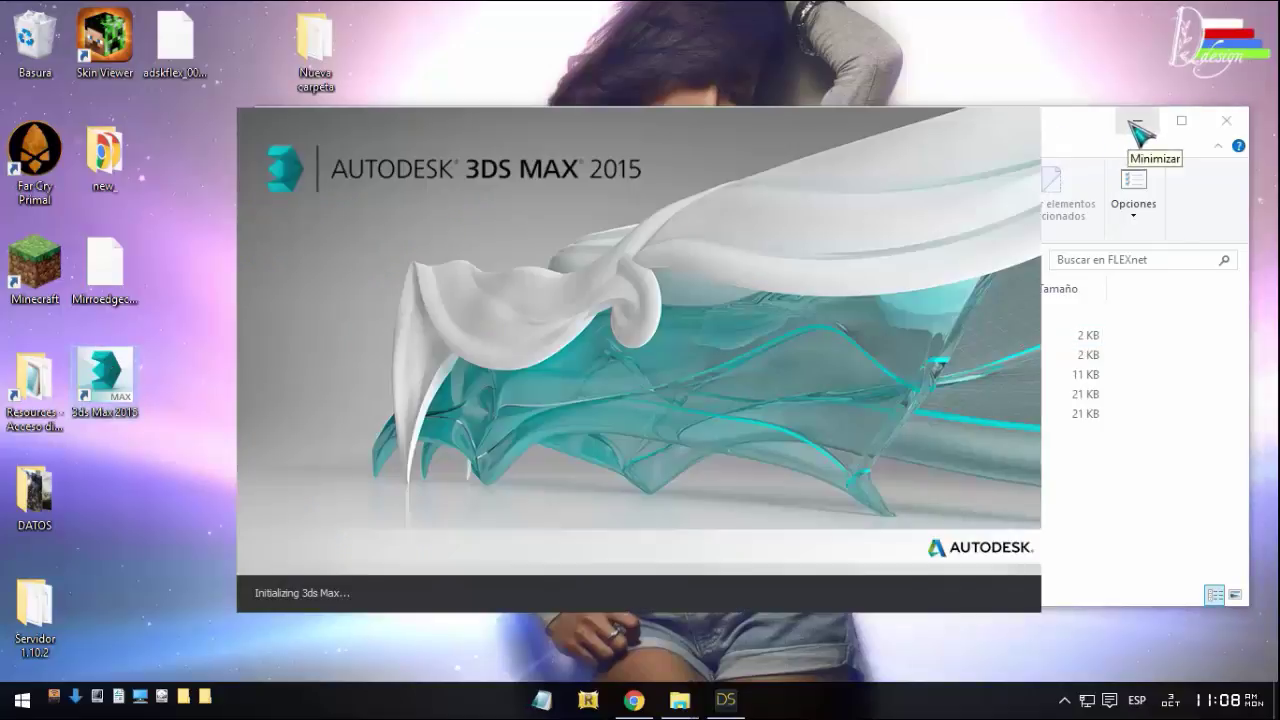
Close the FLEXnet folder window while the 3ds Max 2015 splash screen initializes.
{"action": "left_click", "coordinate": [1208, 133]}
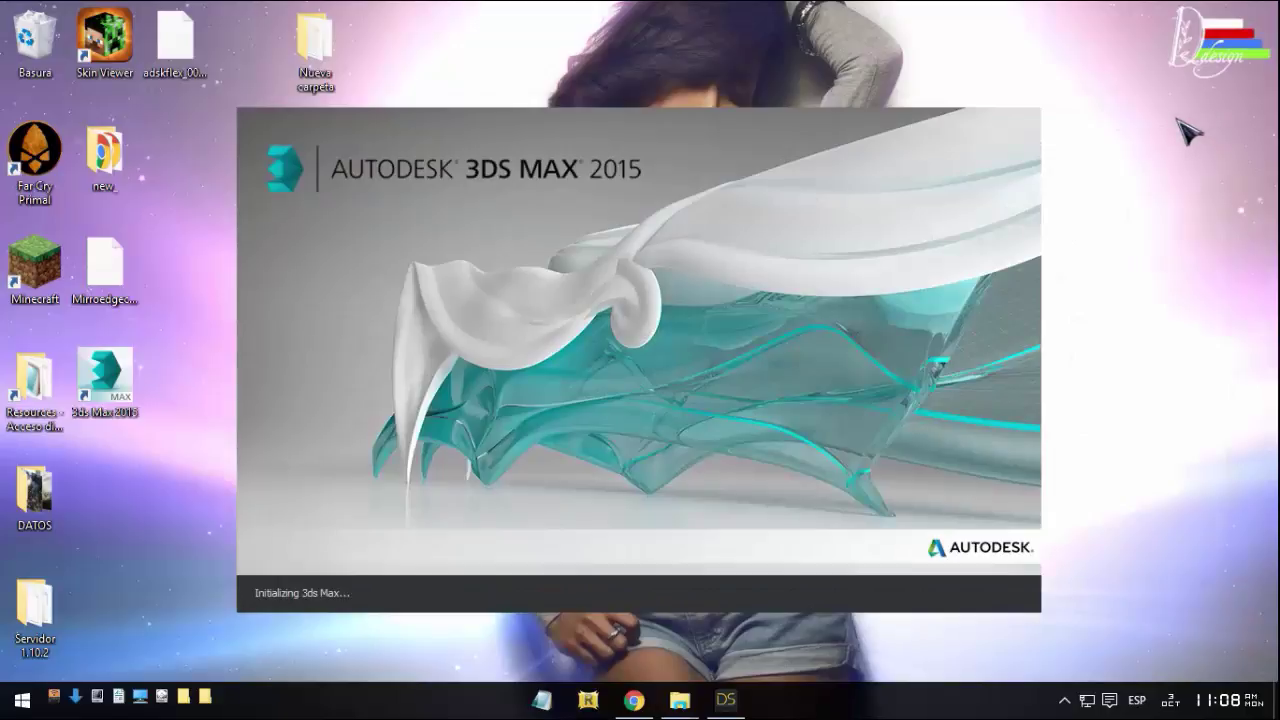